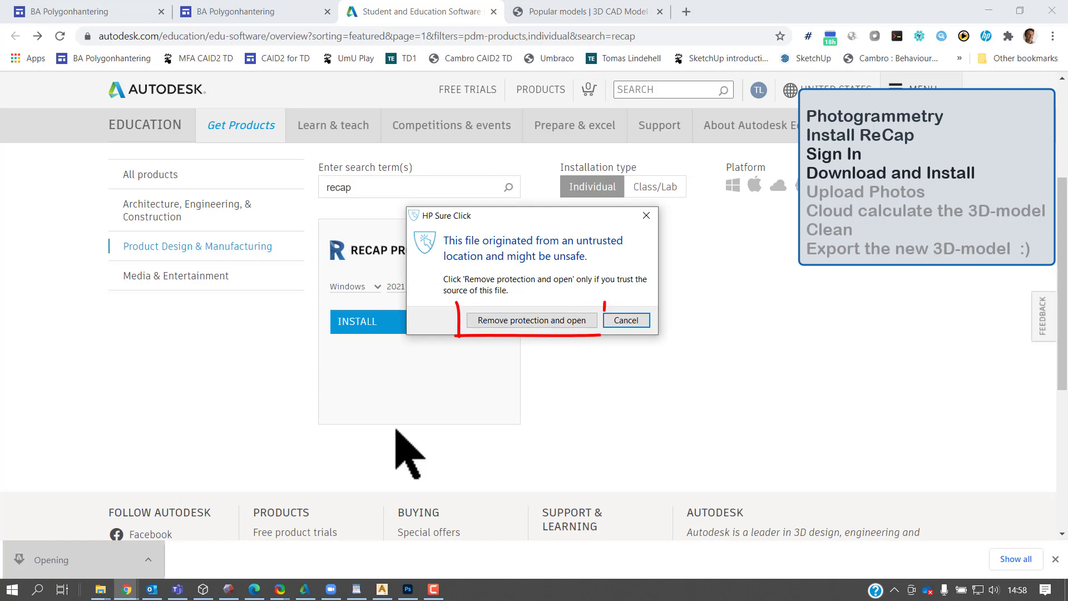
Run the downloaded ReCap installer, accept the license agreement, and install Autodesk ReCap together with ReCap Photo in the default folder
click(593, 322)
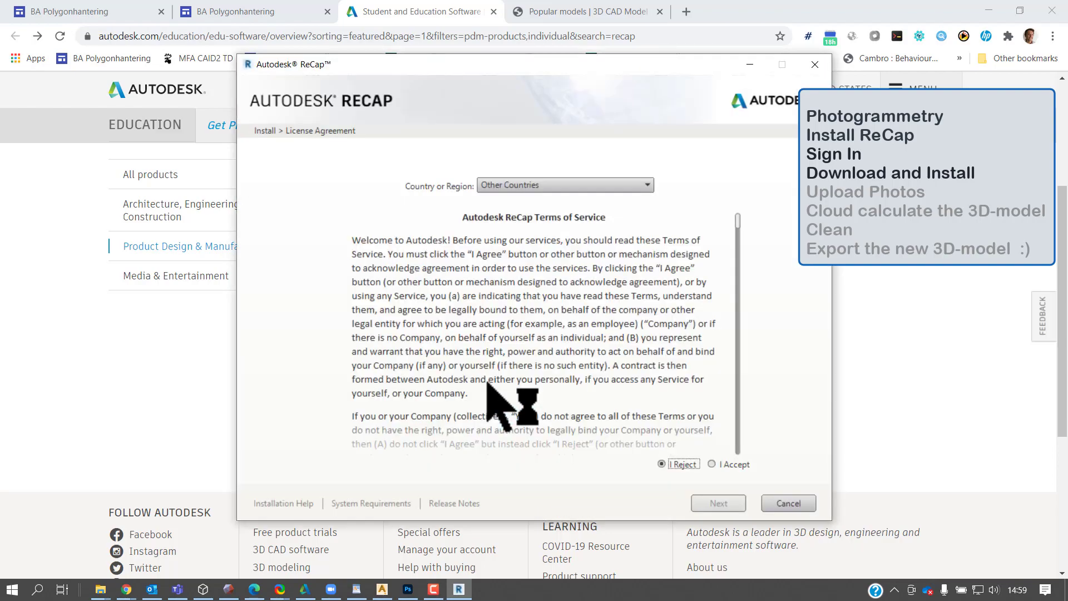
drag(737, 221, 735, 444)
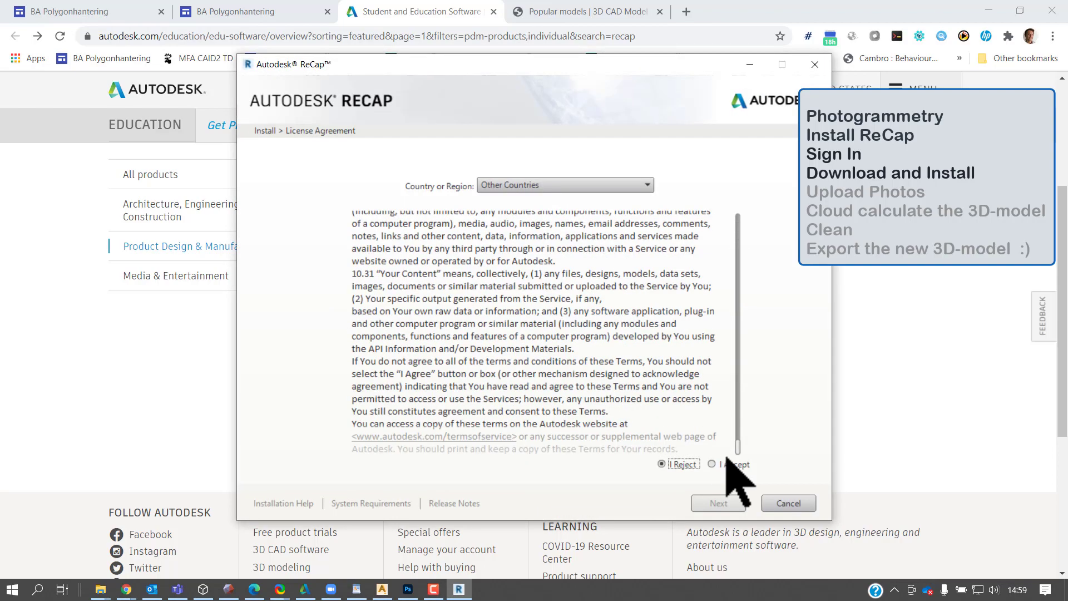
click(716, 464)
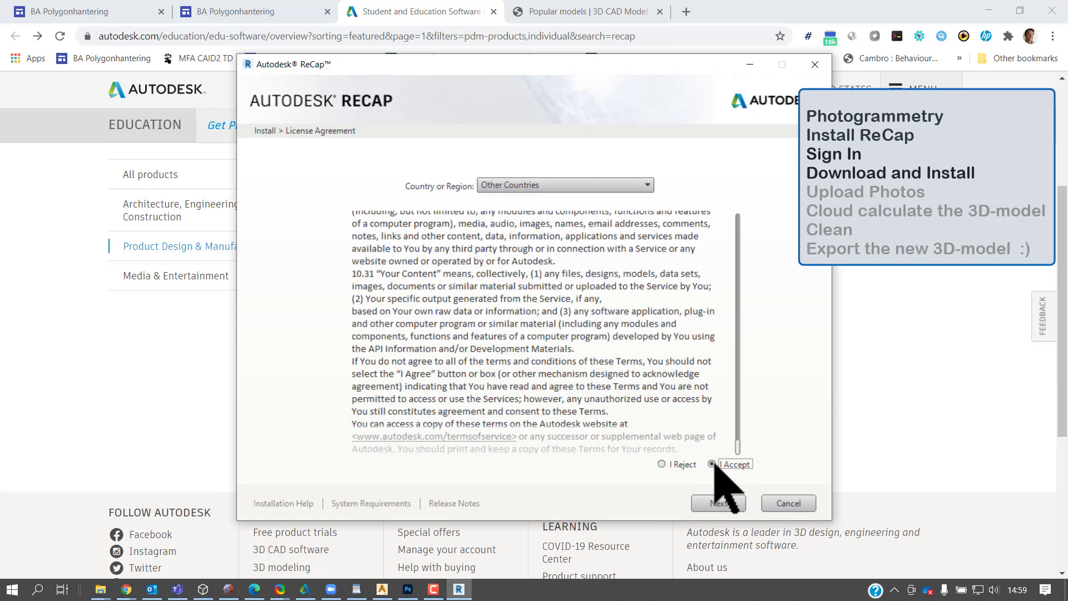
click(719, 502)
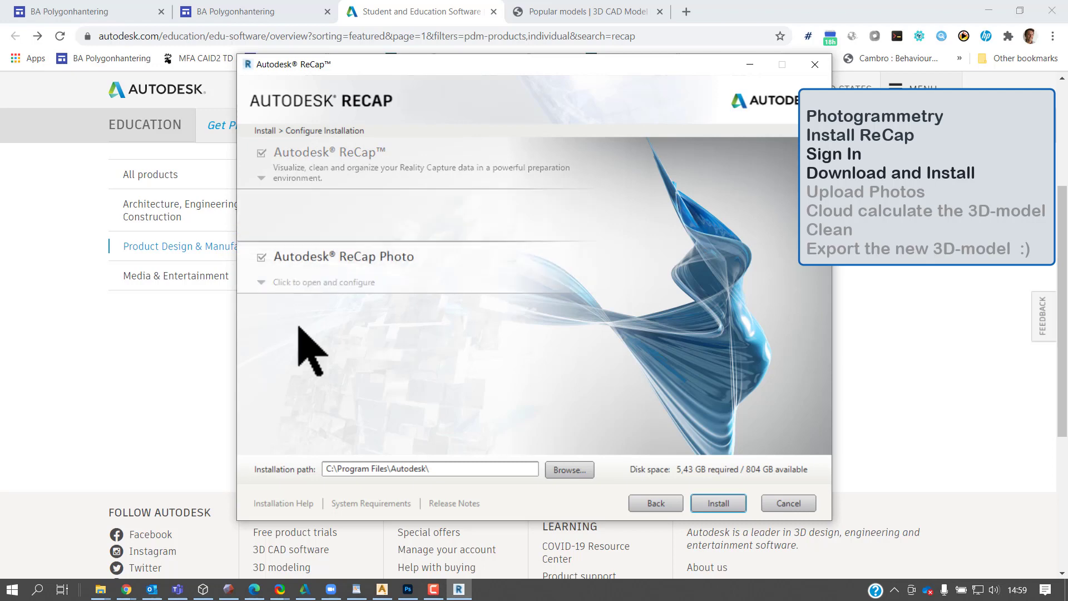
click(722, 504)
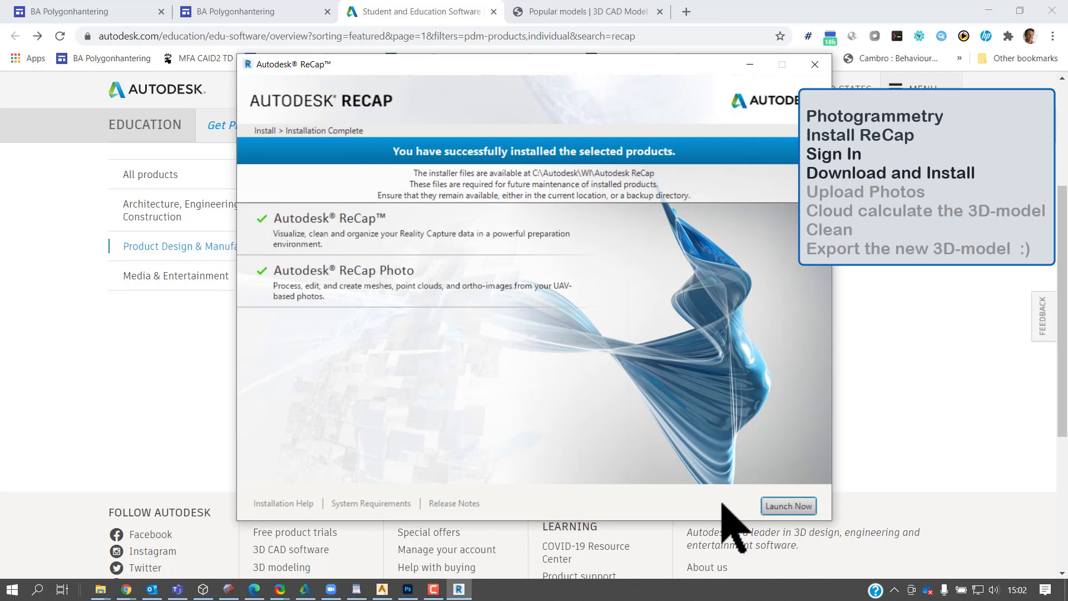
Launch the newly installed ReCap Pro, dismiss its welcome message and close the program
click(788, 506)
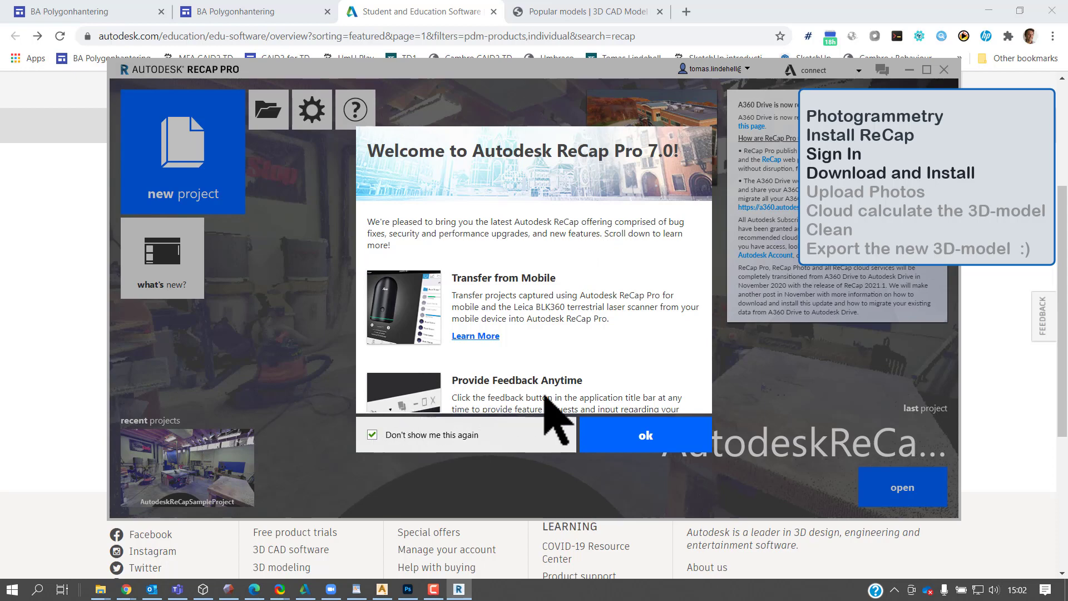
click(645, 436)
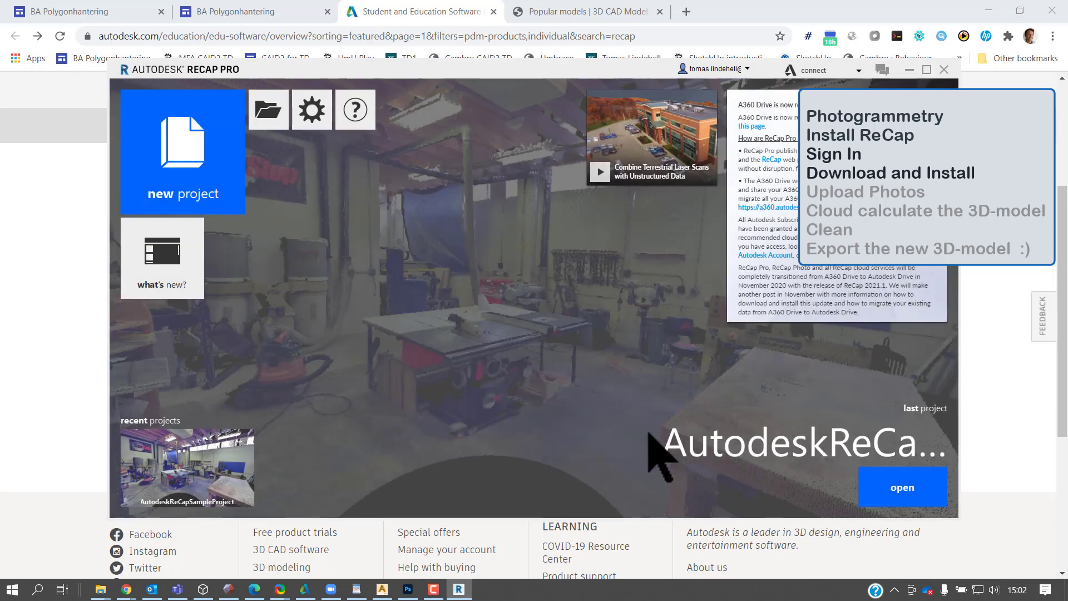
click(944, 69)
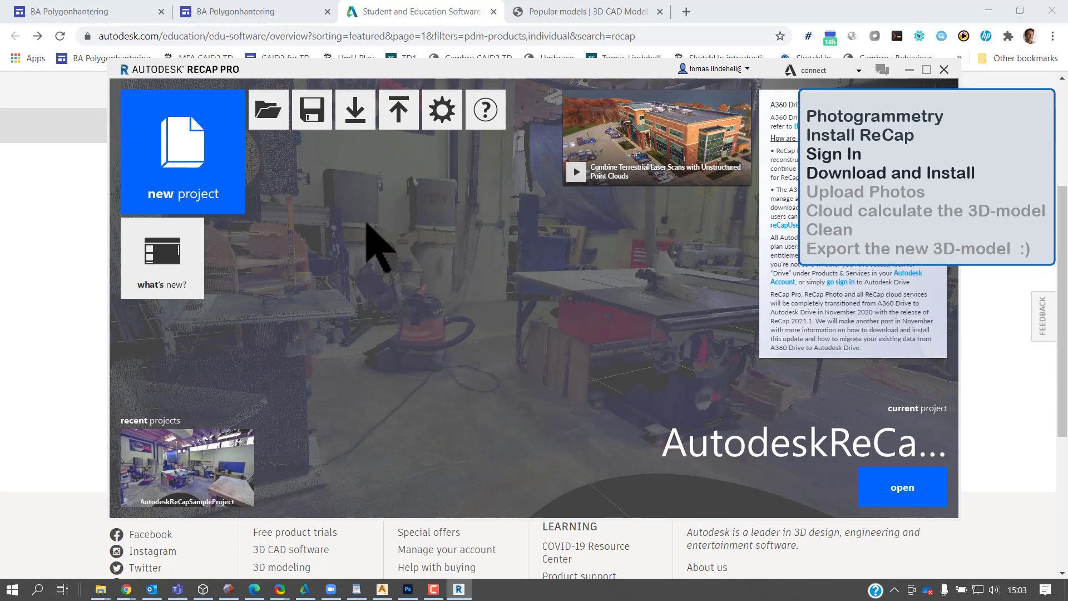
Switch to Autodesk ReCap Photo and dismiss its welcome window
click(14, 587)
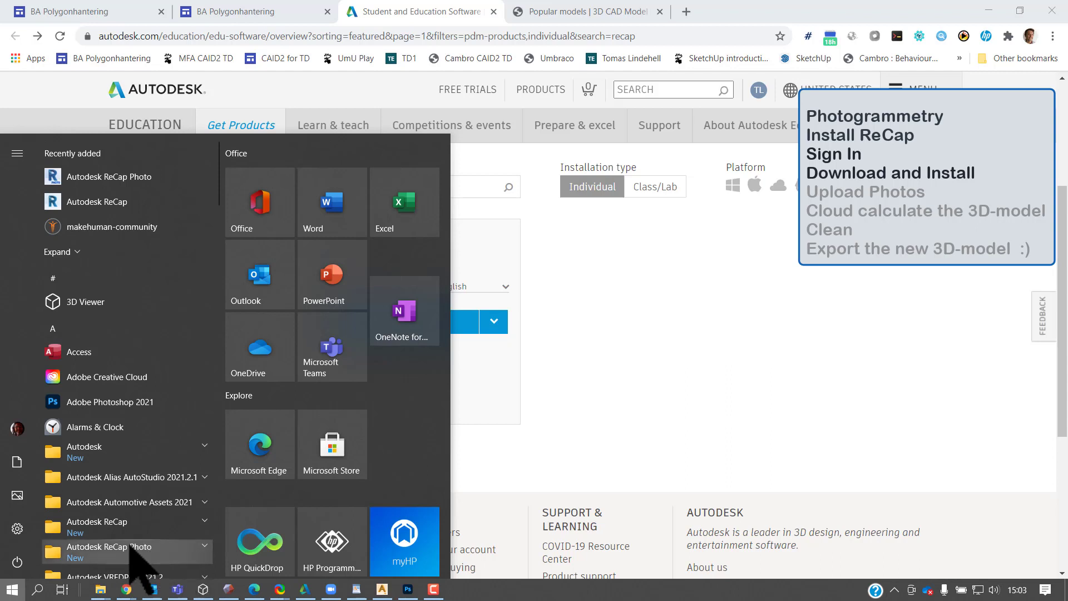
click(204, 546)
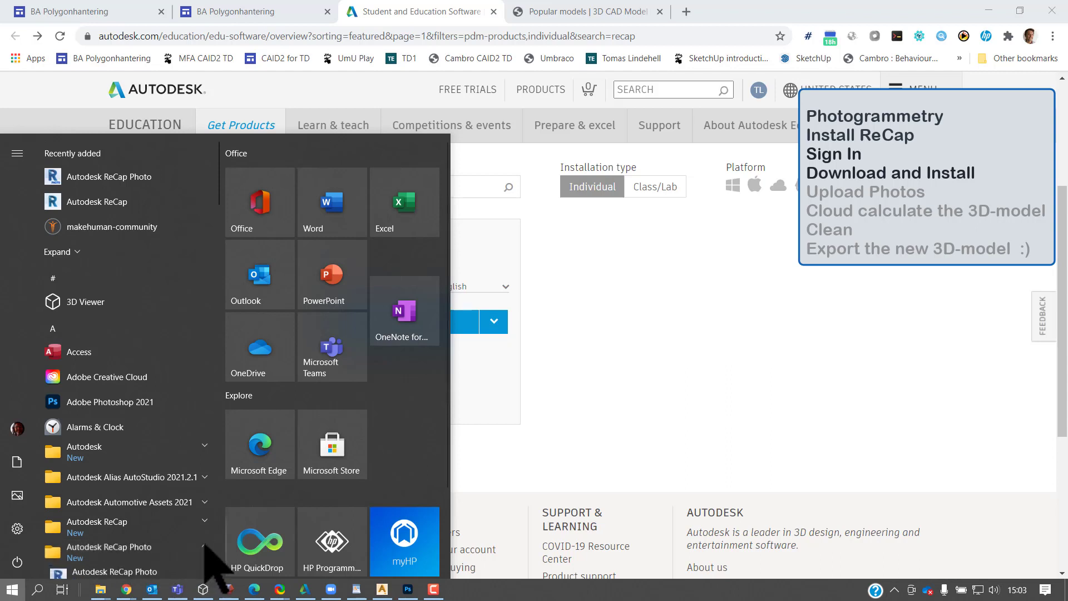
scroll(207, 553, down, 3)
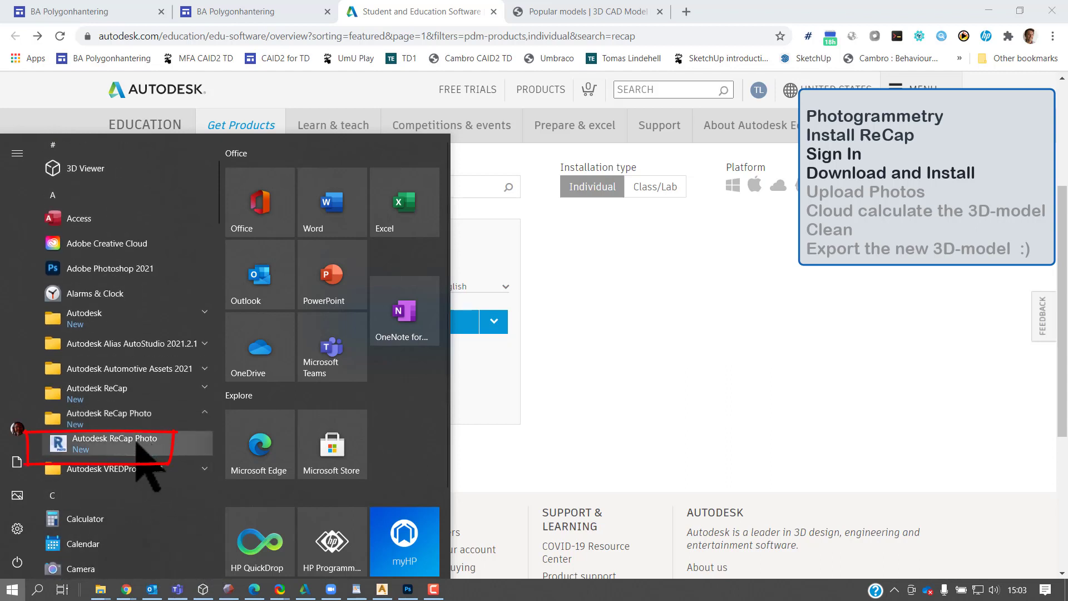
click(144, 439)
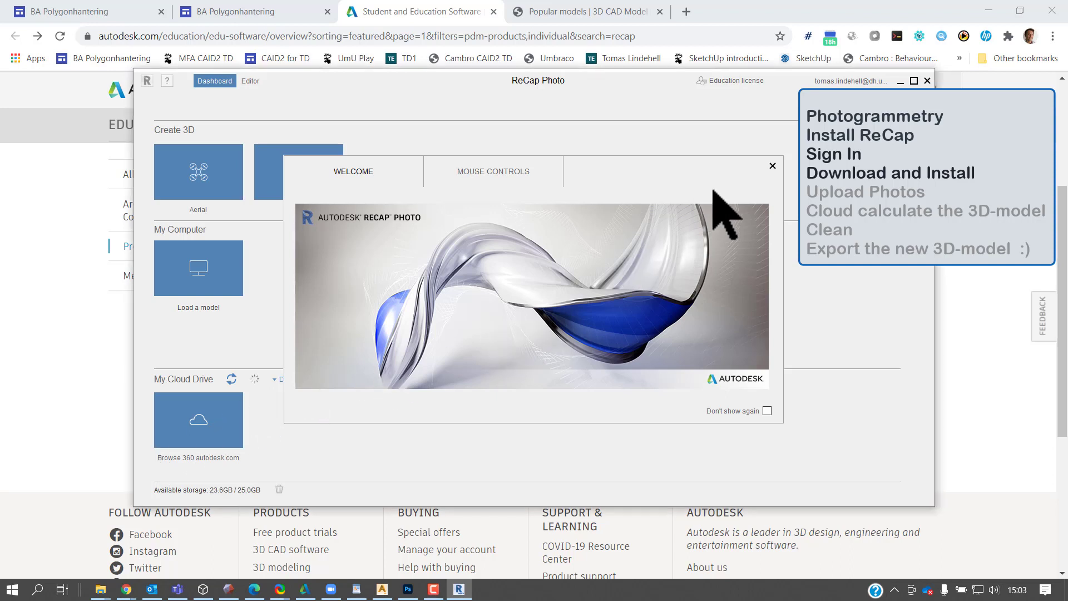
click(772, 165)
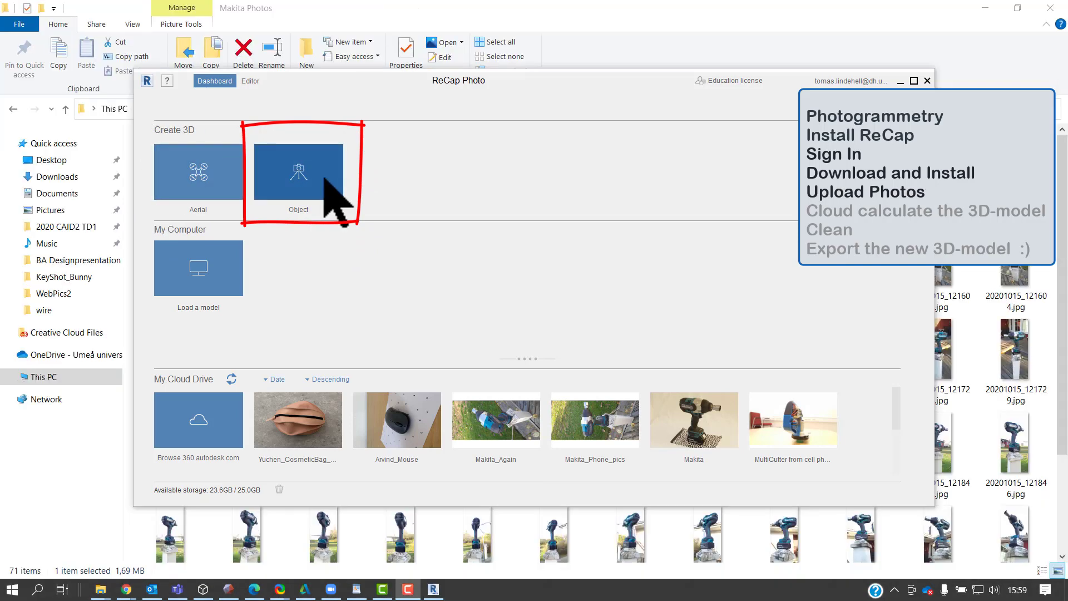
Start a new Object 3D project and add all the JPG photos from the Makita Photos folder
click(333, 195)
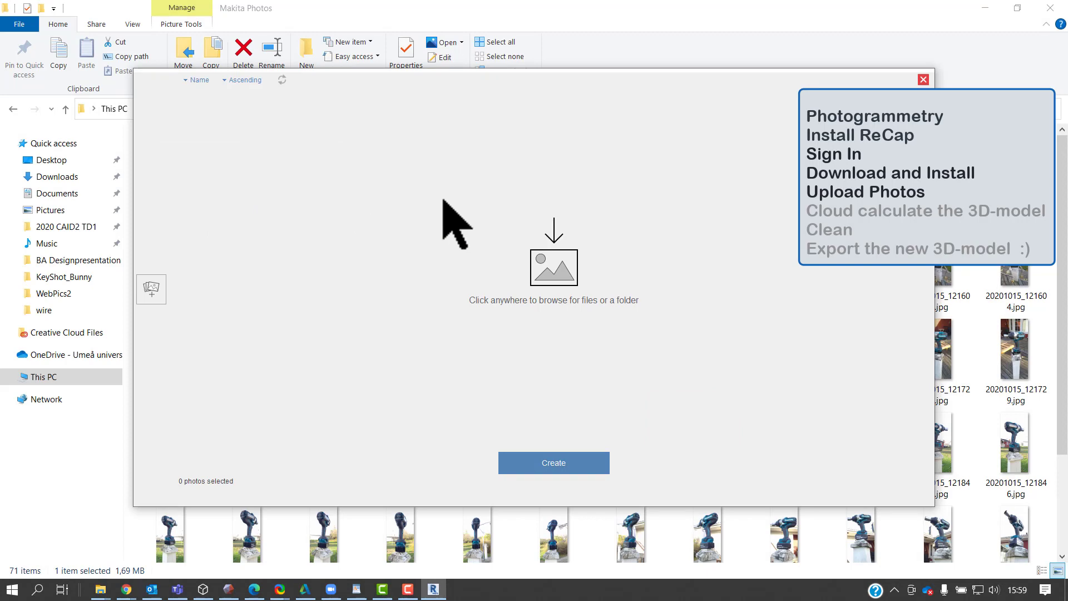
click(549, 261)
key(ctrl+v)
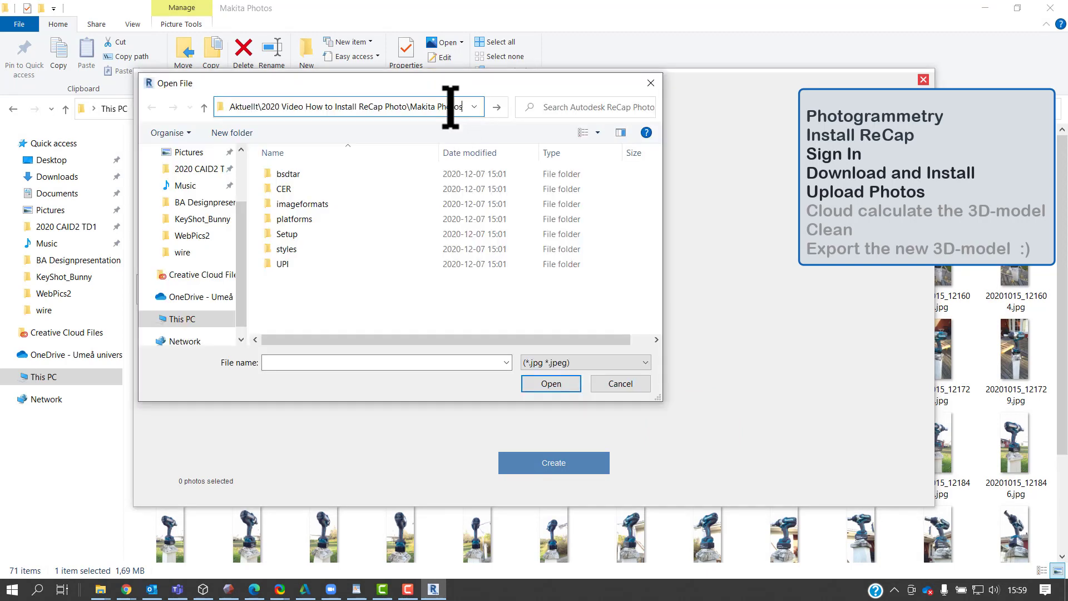
key(Return)
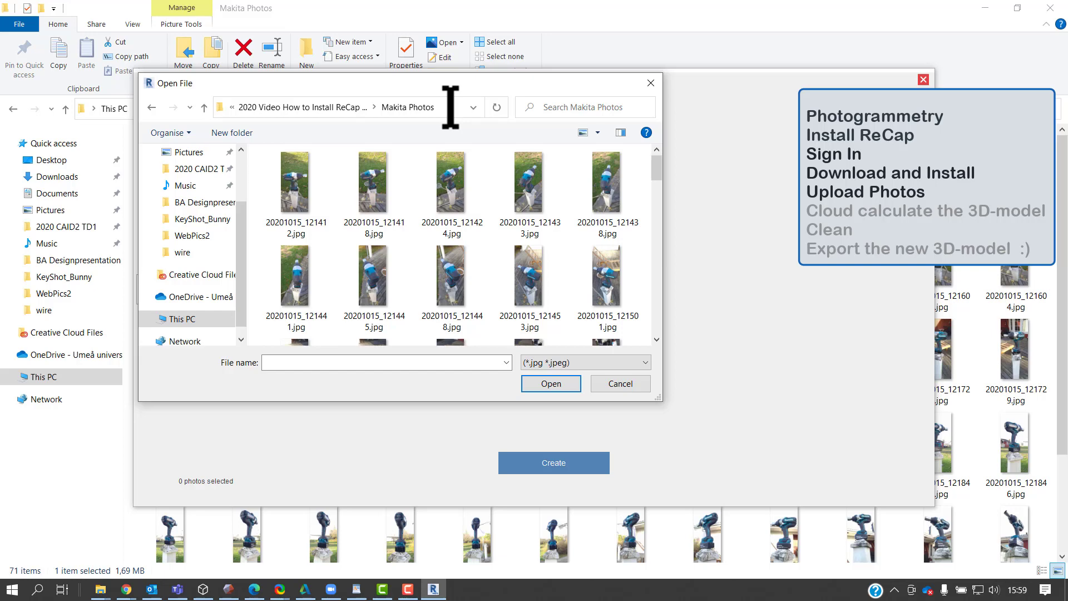
click(311, 171)
key(ctrl+a)
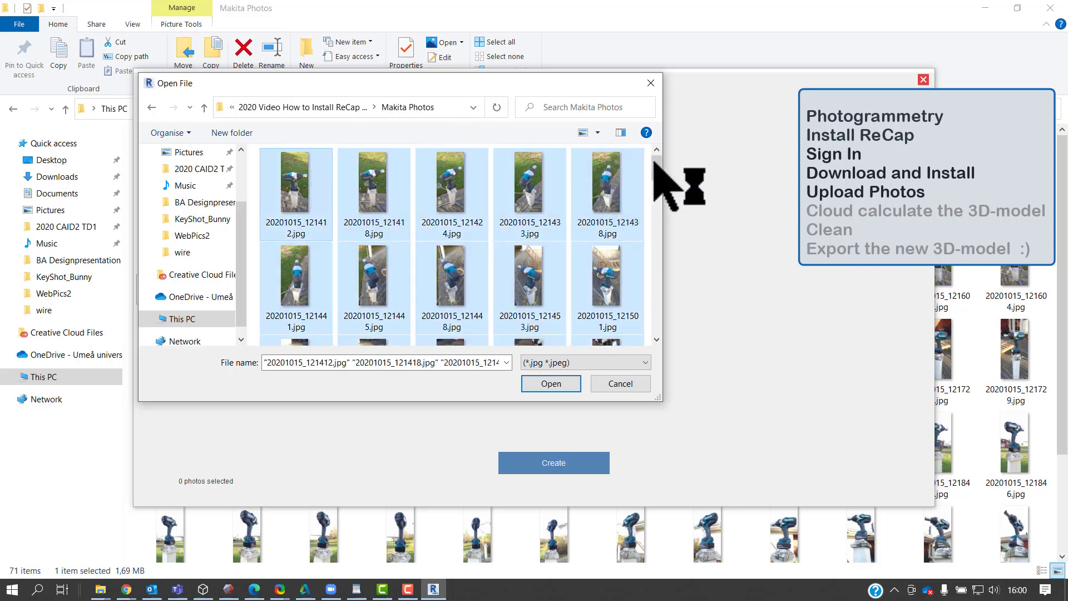
drag(663, 170, 660, 334)
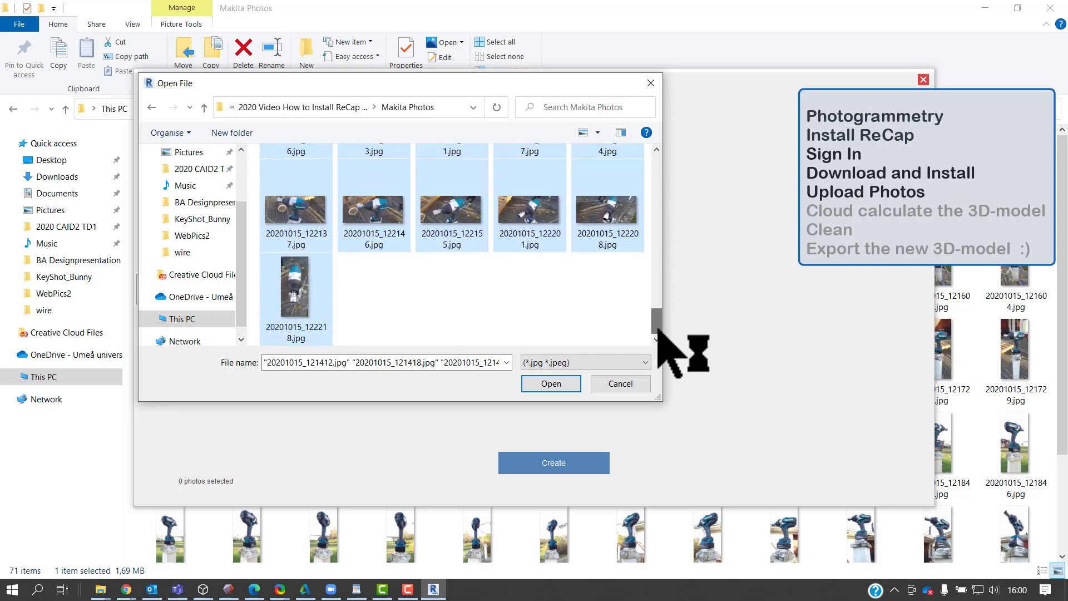
click(550, 383)
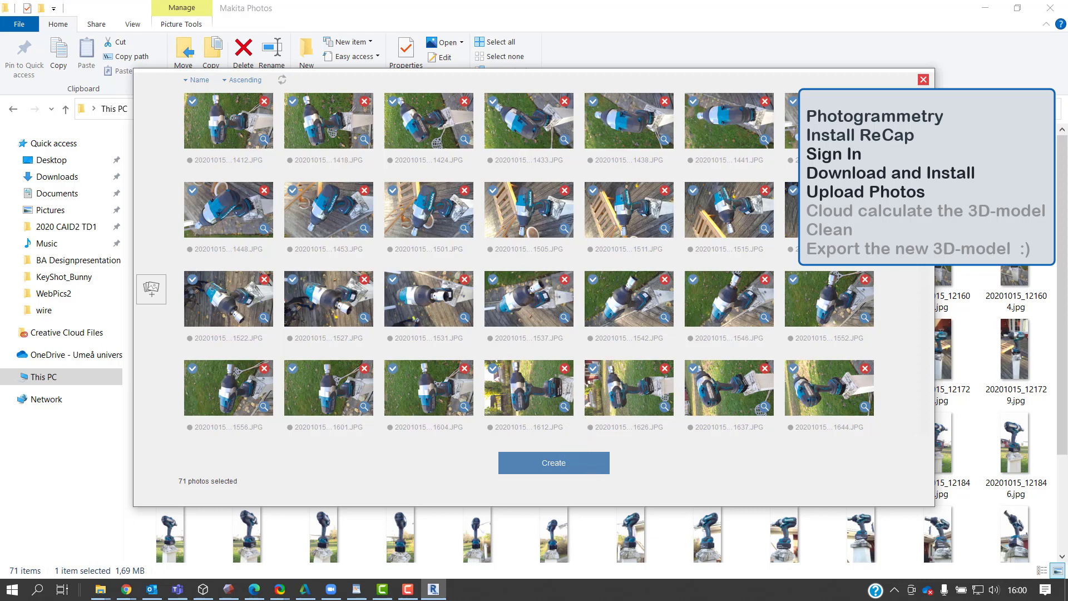
Create the project as Makita_Tool with Auto-crop enabled, and accept the terms of service to submit it for cloud processing
drag(924, 184, 919, 334)
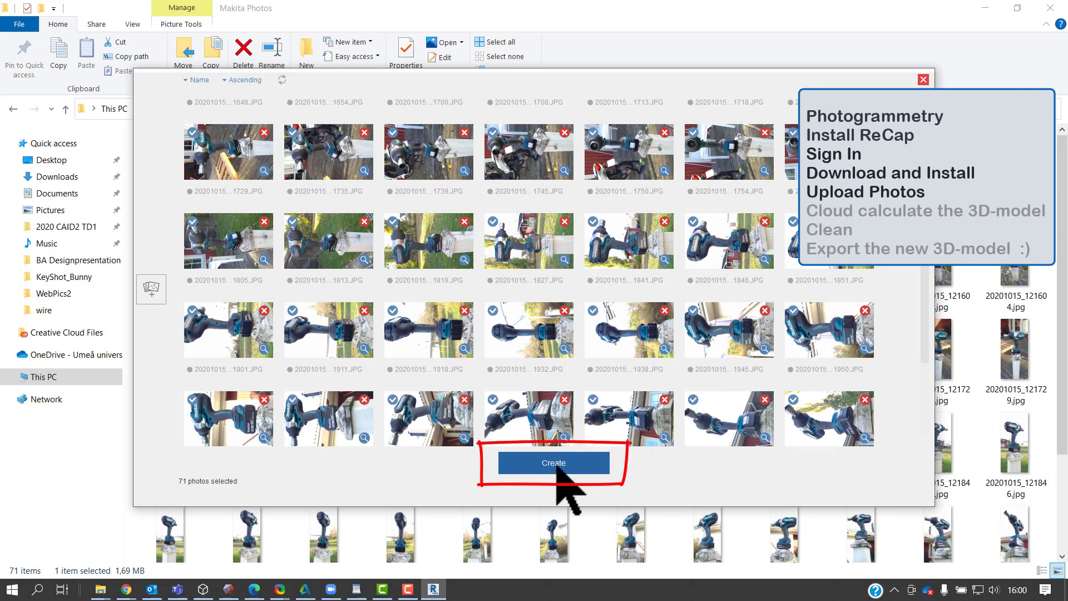
click(556, 465)
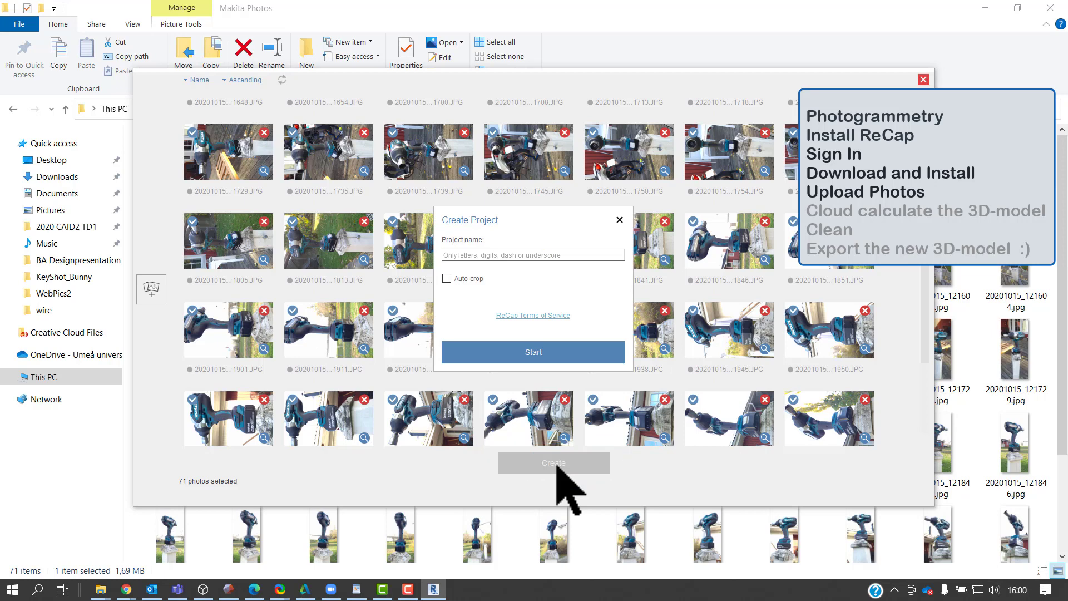
click(544, 255)
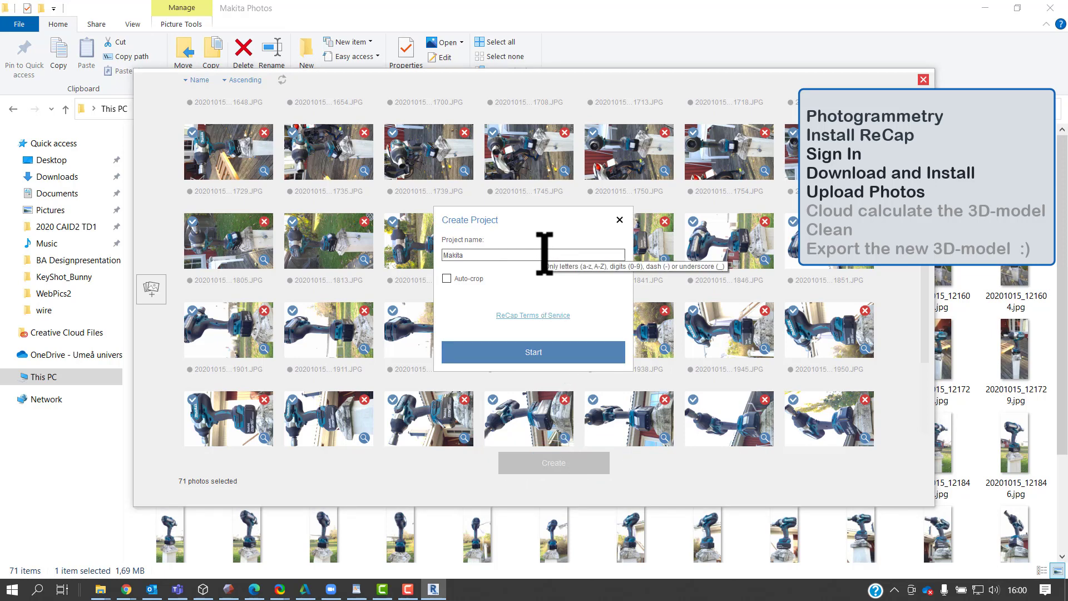
text(Makita_Tool)
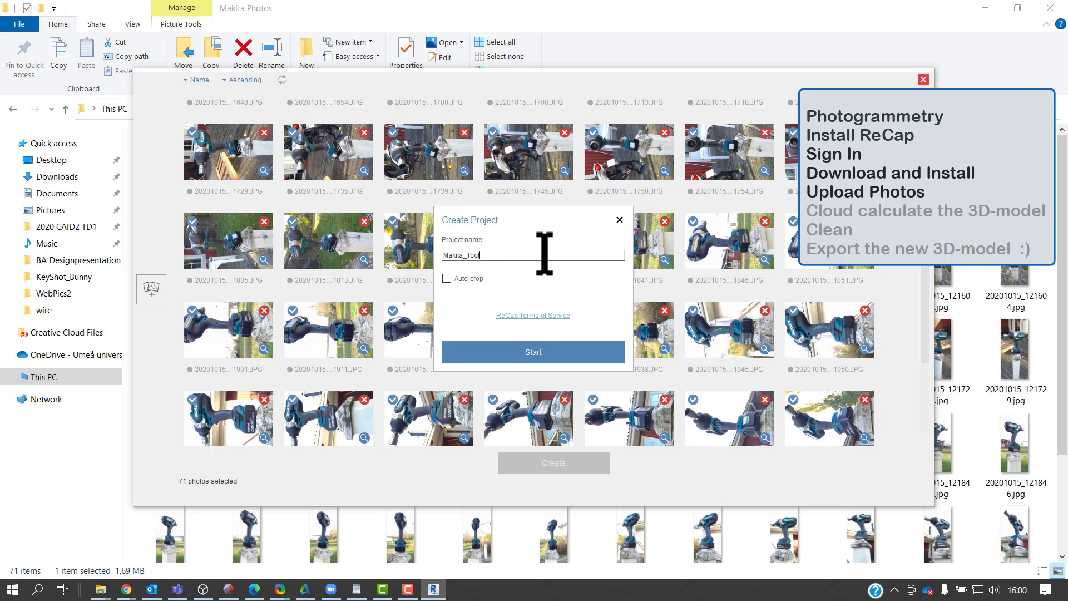
click(446, 278)
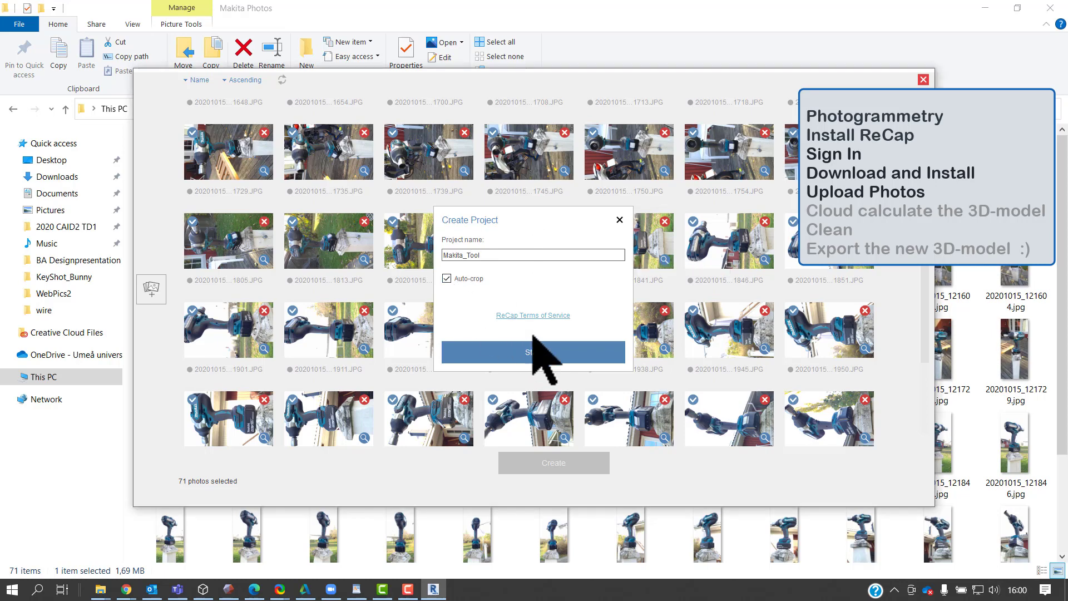
click(542, 353)
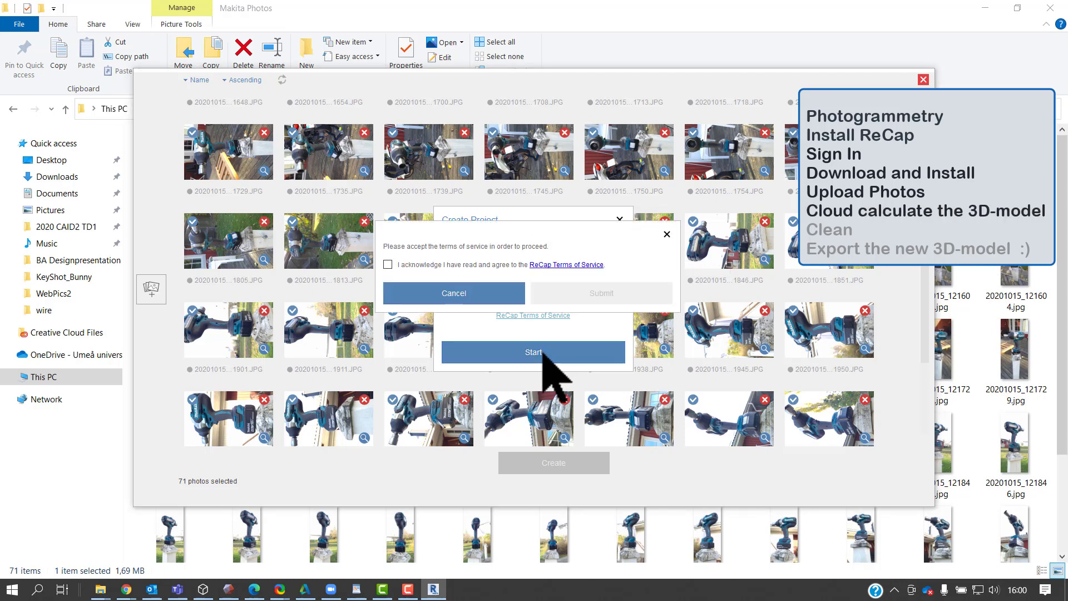
click(388, 265)
click(619, 294)
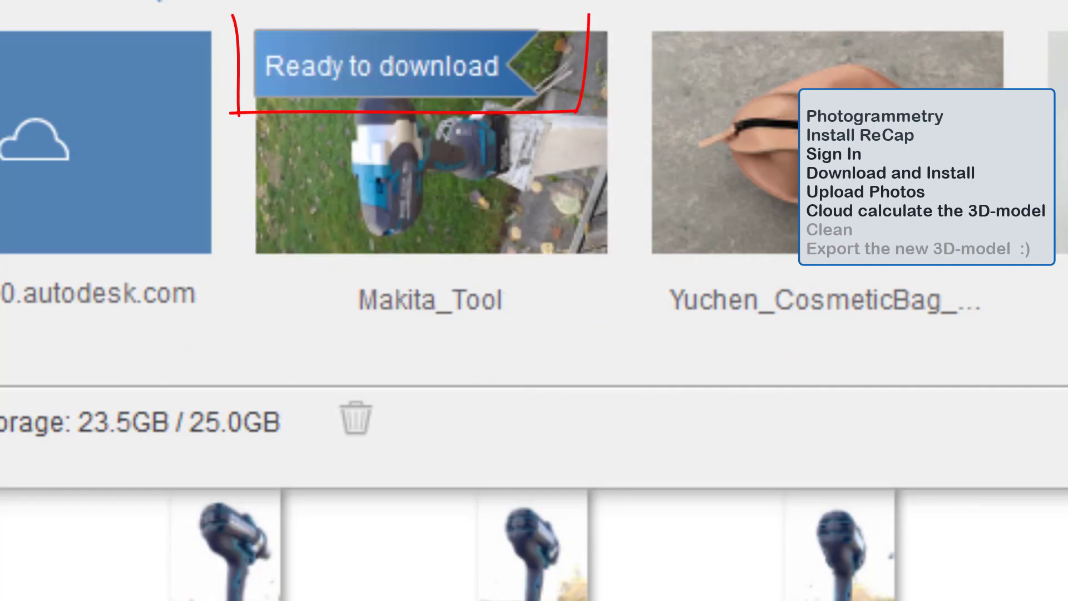
Download the finished Makita_Tool mesh from the cloud drive into a new PhotoScan folder in Downloads
mouse_move(303, 107)
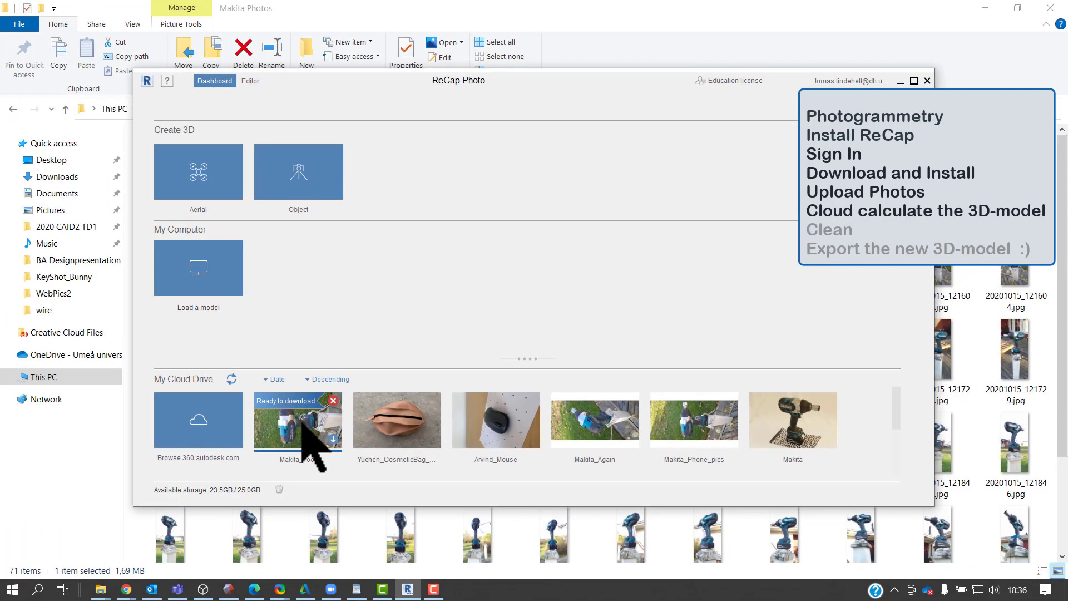
click(334, 439)
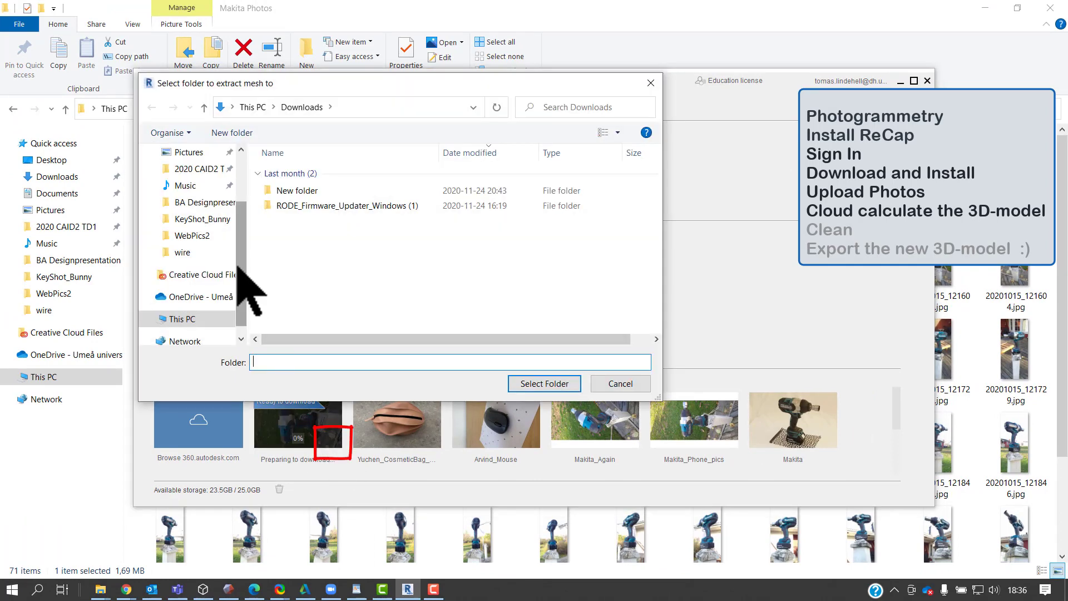
click(228, 133)
text(Photo)
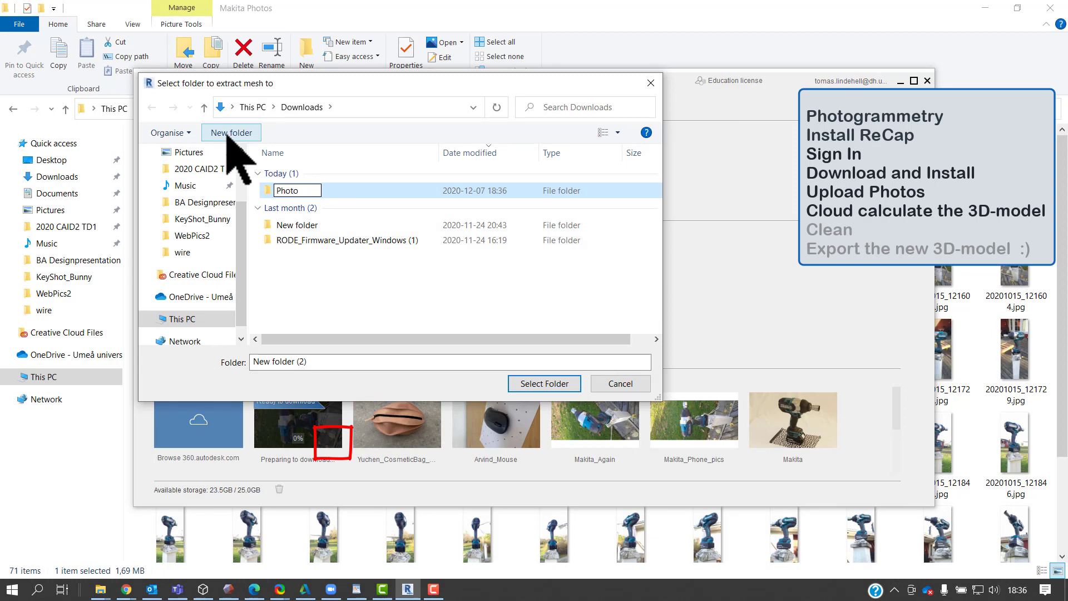
text(Scan)
key(Return)
double_click(271, 191)
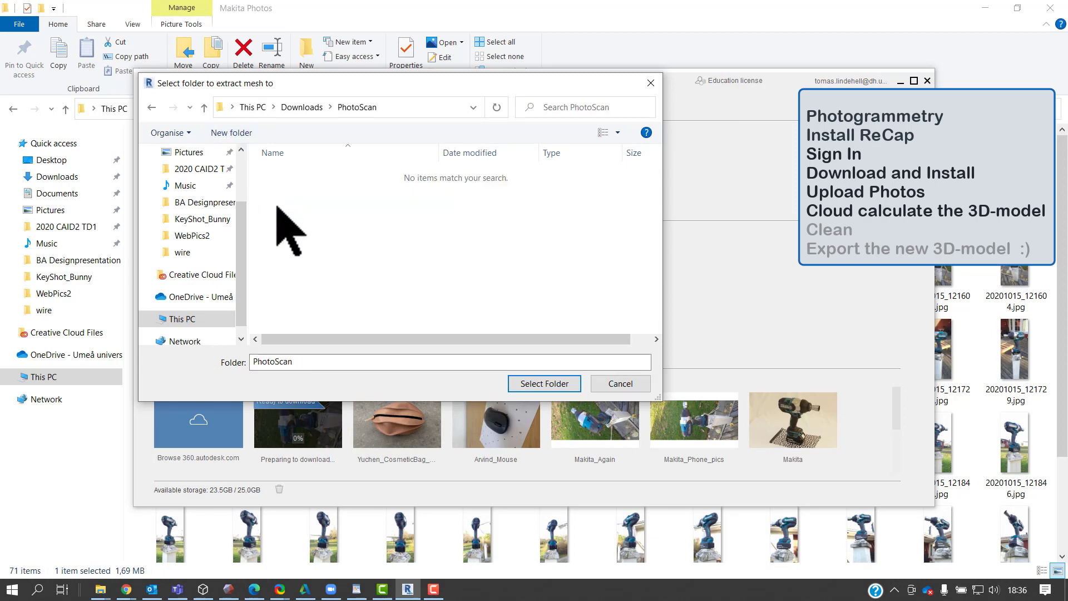
click(548, 388)
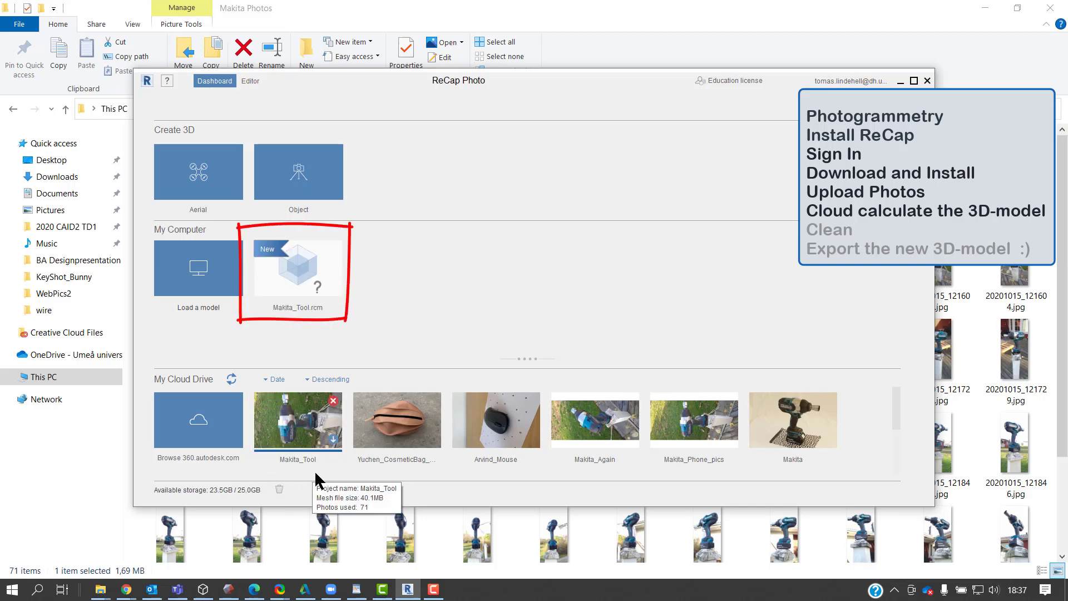
Open the downloaded Makita_Tool.rcm model in the editor with the window maximized
double_click(300, 273)
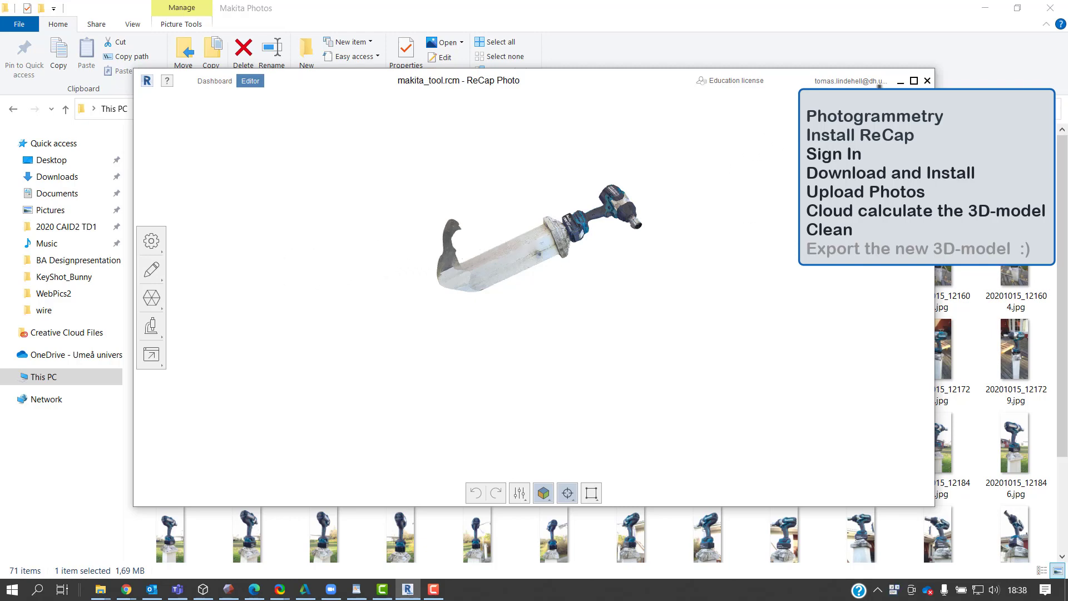
click(913, 82)
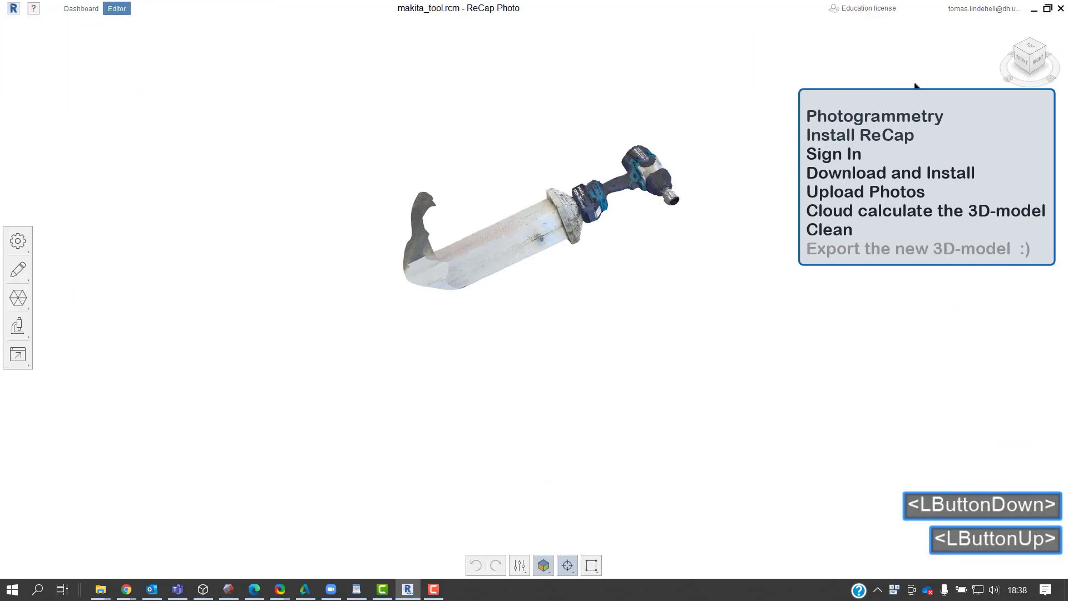
scroll(624, 94, up, 2)
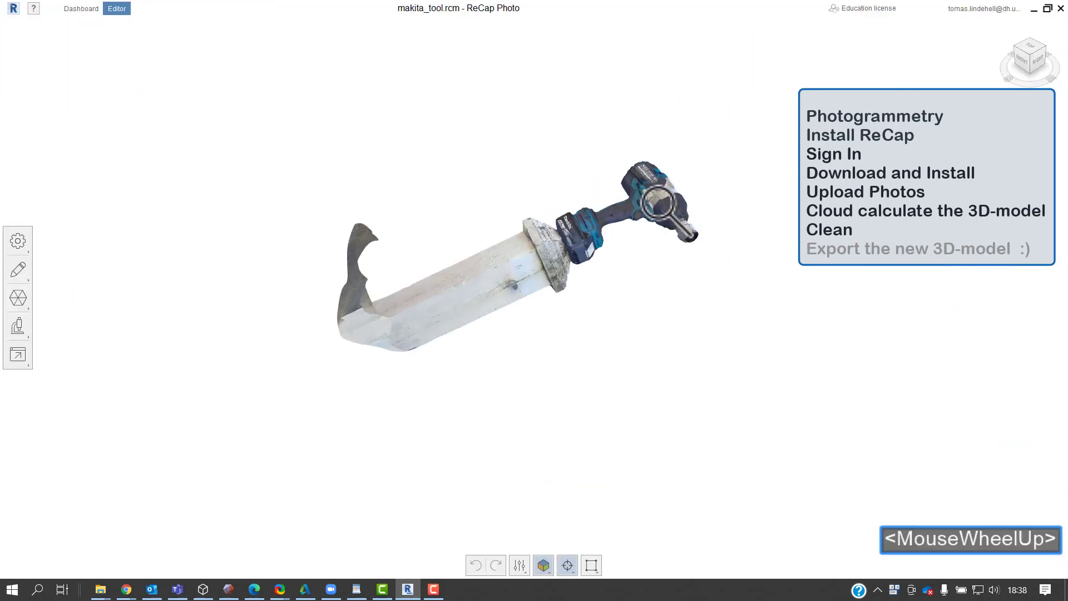
scroll(691, 310, up, 2)
scroll(477, 172, up, 2)
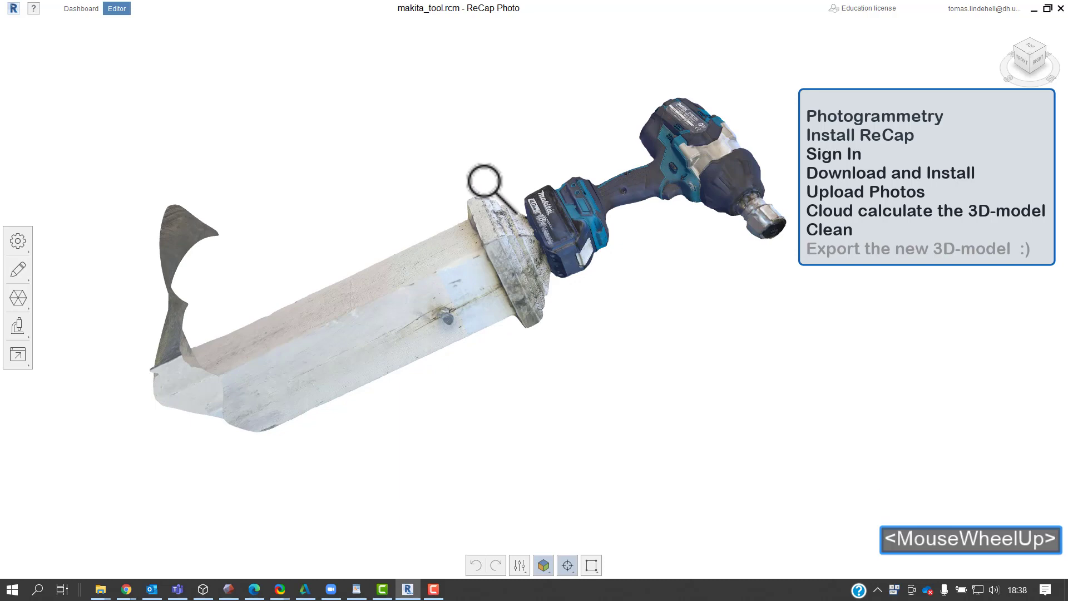
Start a Slice with Fill on the model and tilt and shift the cutting plane toward the joint between the wooden post and the battery
scroll(479, 185, up, 2)
scroll(515, 231, down, 1)
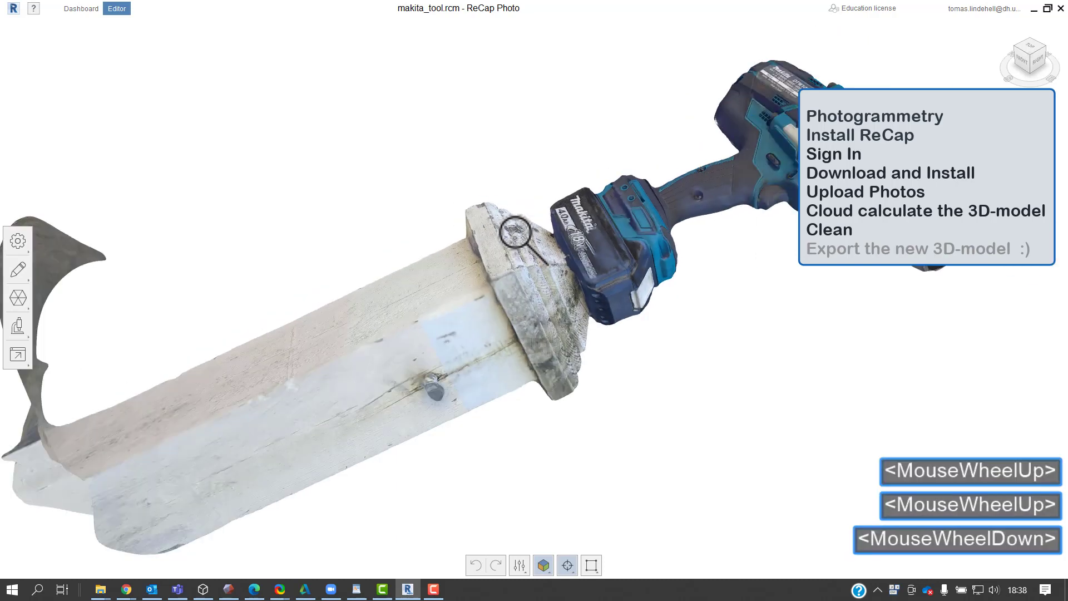
mouse_move(699, 349)
middle_down()
mouse_move(637, 336)
mouse_move(694, 336)
middle_up()
drag(693, 336, 557, 339)
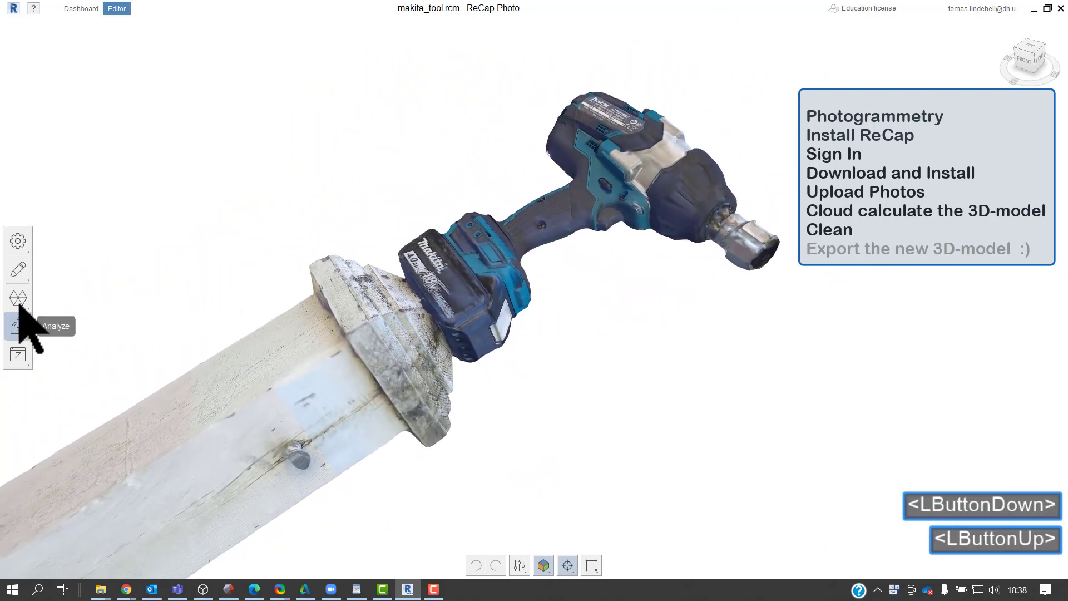
click(19, 272)
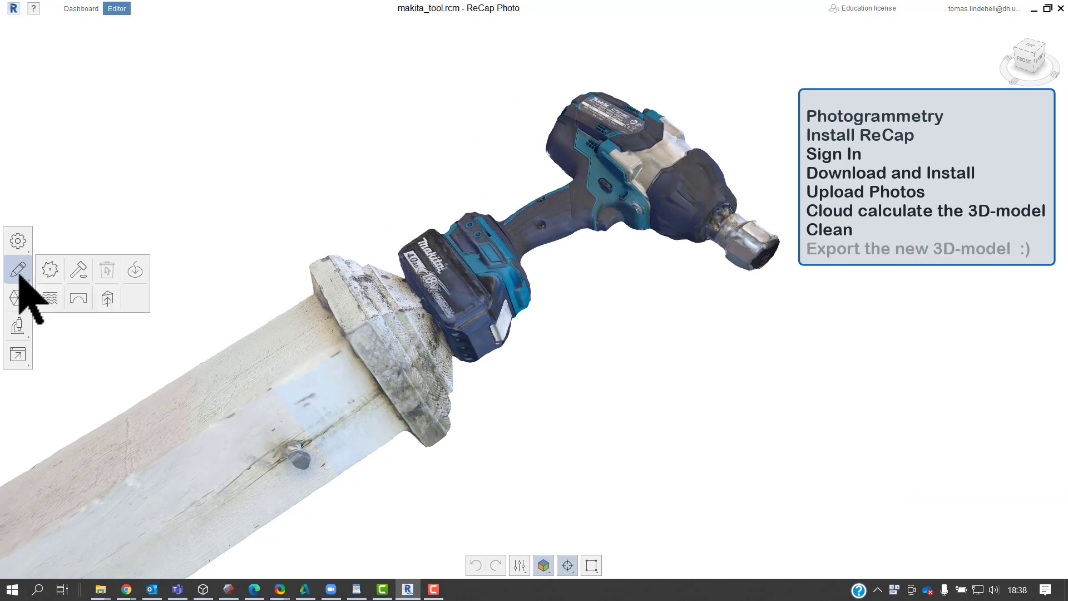
click(50, 270)
scroll(373, 309, down, 3)
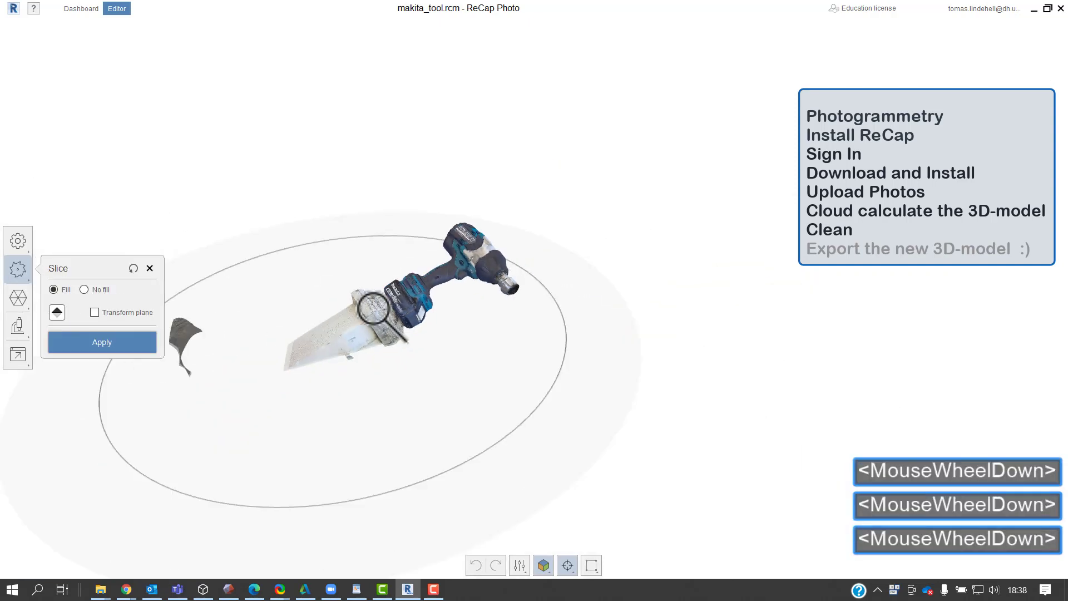
scroll(303, 374, up, 2)
drag(354, 354, 333, 131)
drag(682, 286, 258, 337)
drag(311, 233, 195, 151)
mouse_move(717, 403)
mouse_down()
mouse_move(738, 383)
mouse_move(721, 387)
mouse_up()
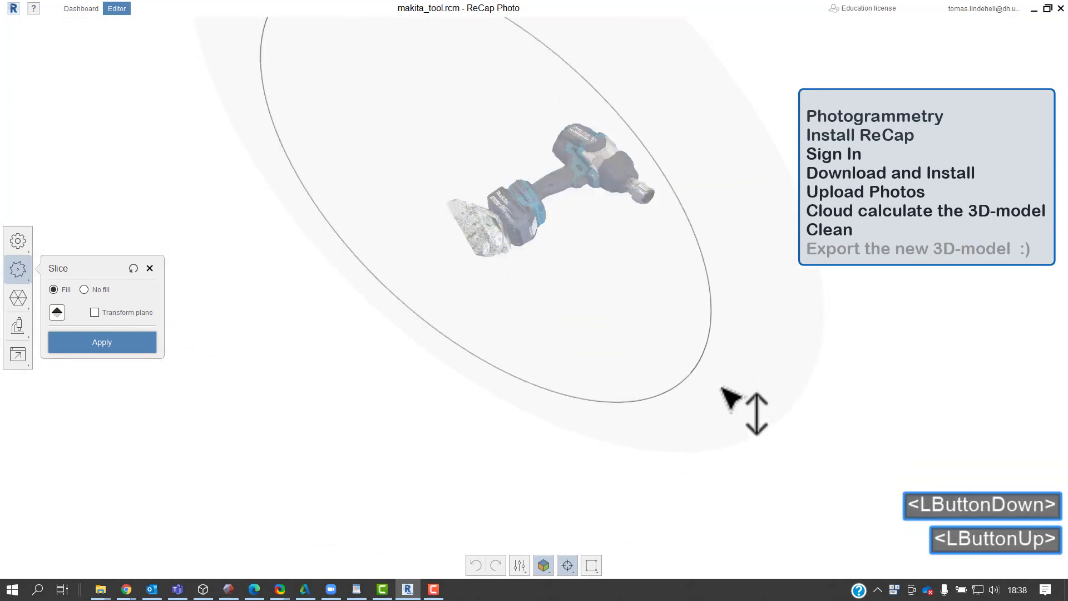
Fine-tune the slice plane along the underside of the battery and apply the cut to remove the wooden post
drag(594, 319, 579, 356)
drag(710, 422, 732, 405)
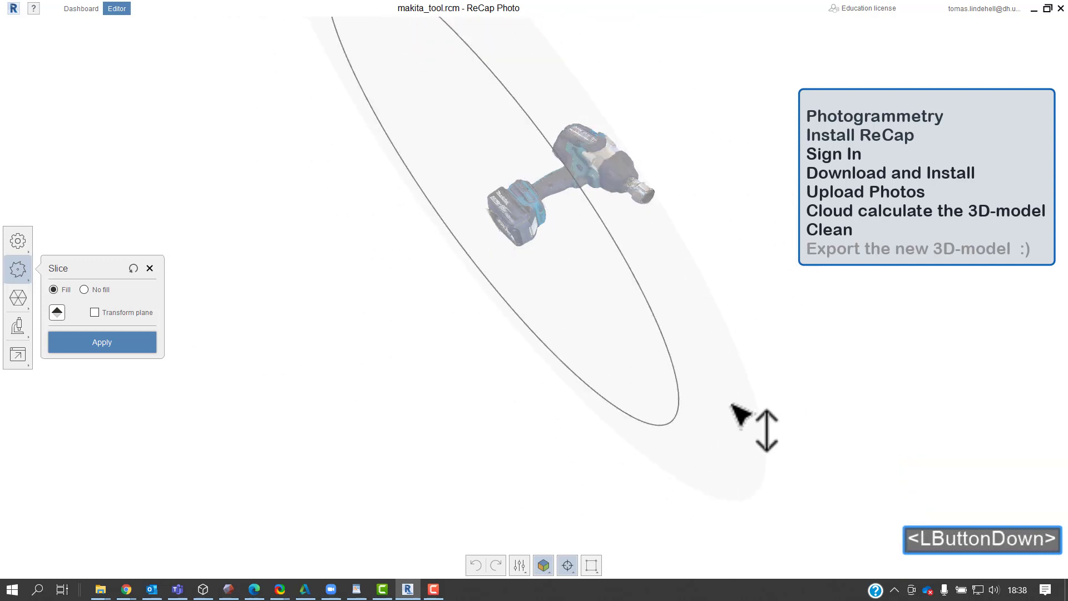
scroll(579, 172, up, 6)
scroll(483, 136, down, 3)
click(479, 111)
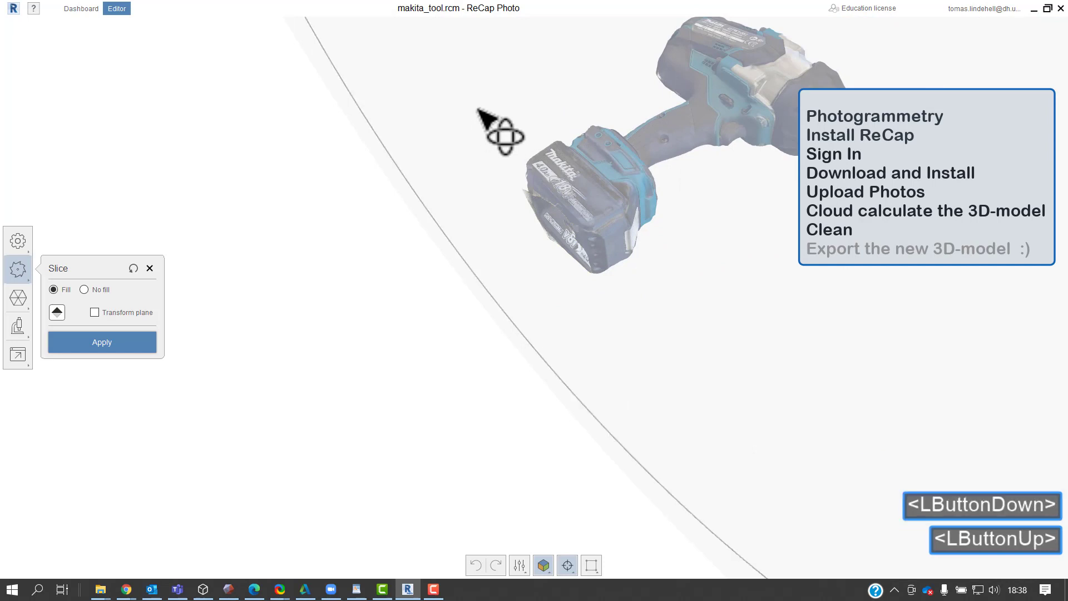
scroll(626, 298, down, 3)
drag(639, 312, 649, 317)
scroll(624, 295, up, 3)
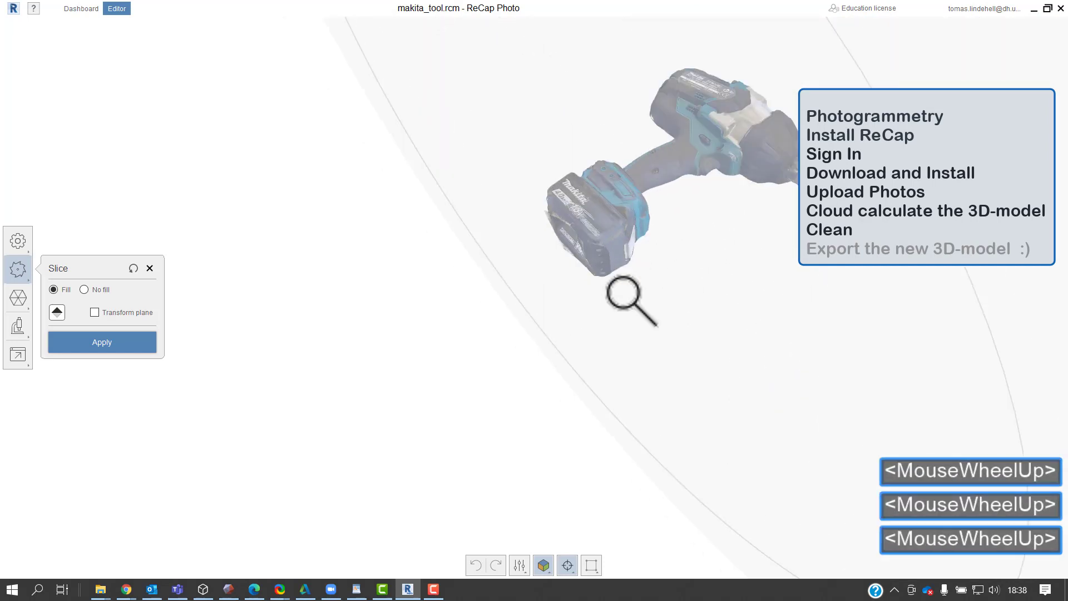
drag(1009, 282, 1013, 283)
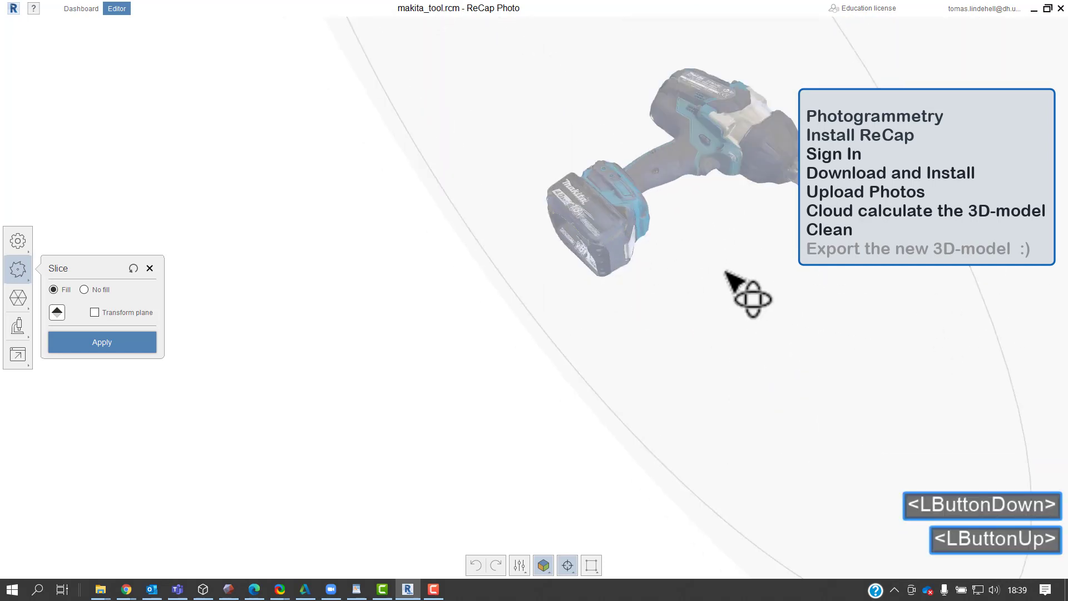
drag(457, 73, 477, 51)
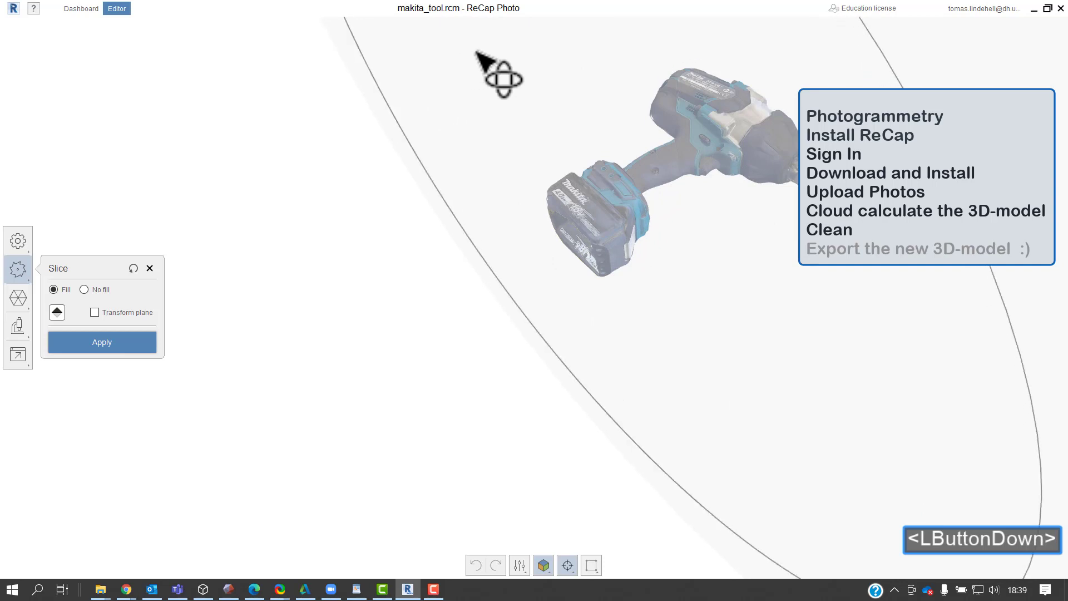
scroll(512, 191, down, 3)
scroll(310, 279, up, 1)
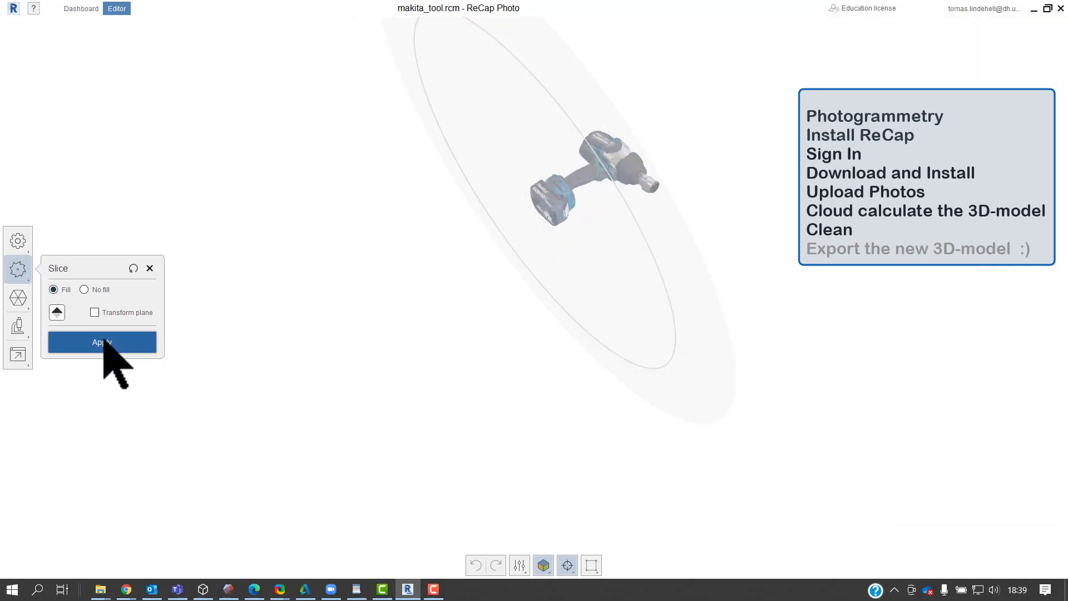
click(106, 342)
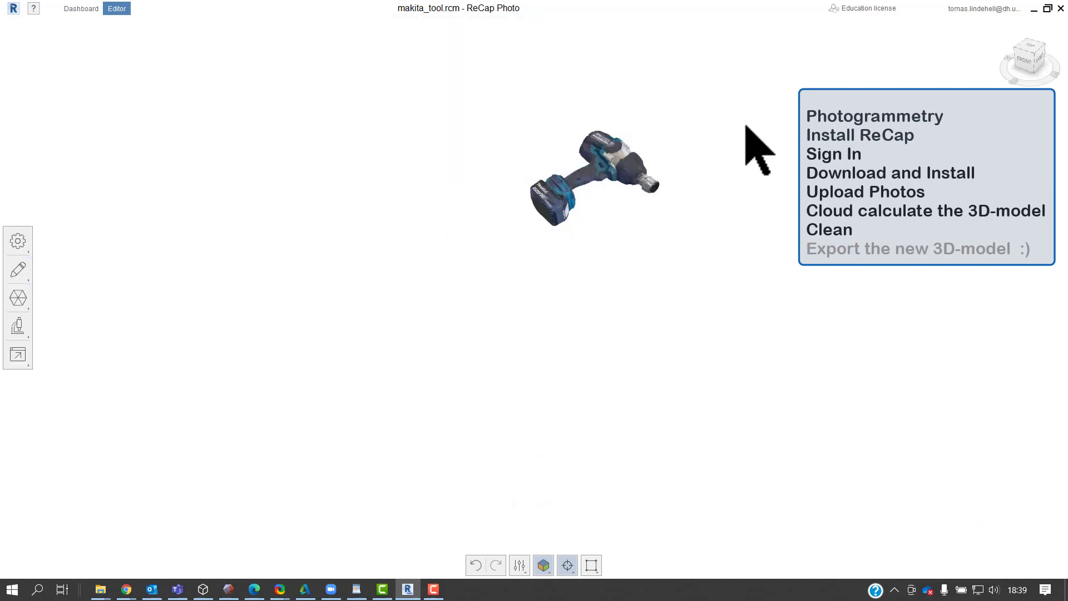
Rotate the model with the Transform model orientation tool so it stands upright on its battery, raise it vertically, and apply the transformation
scroll(536, 178, up, 6)
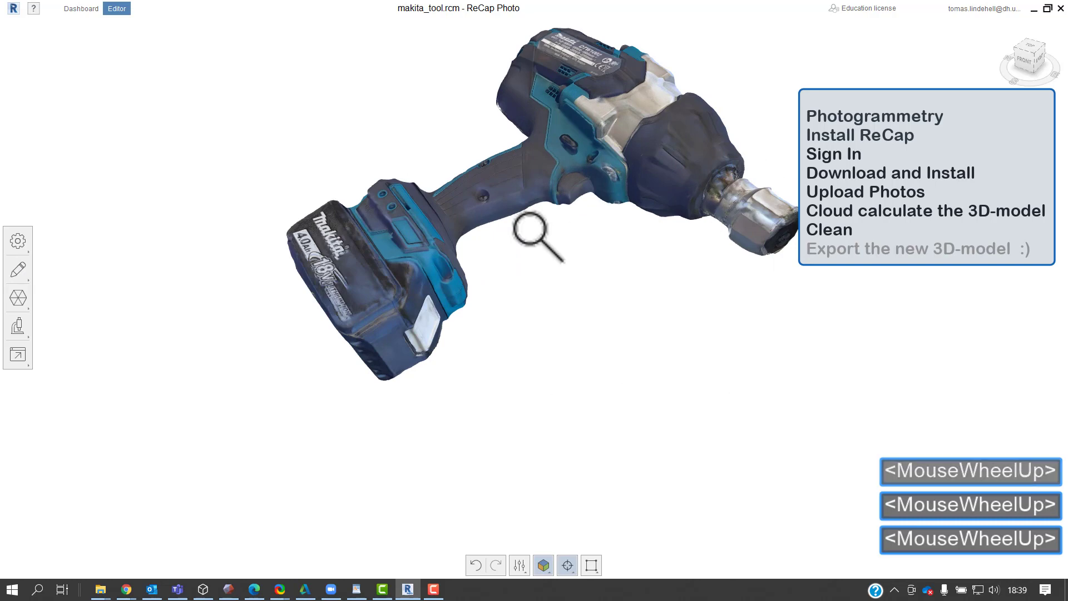
click(515, 265)
drag(515, 265, 519, 286)
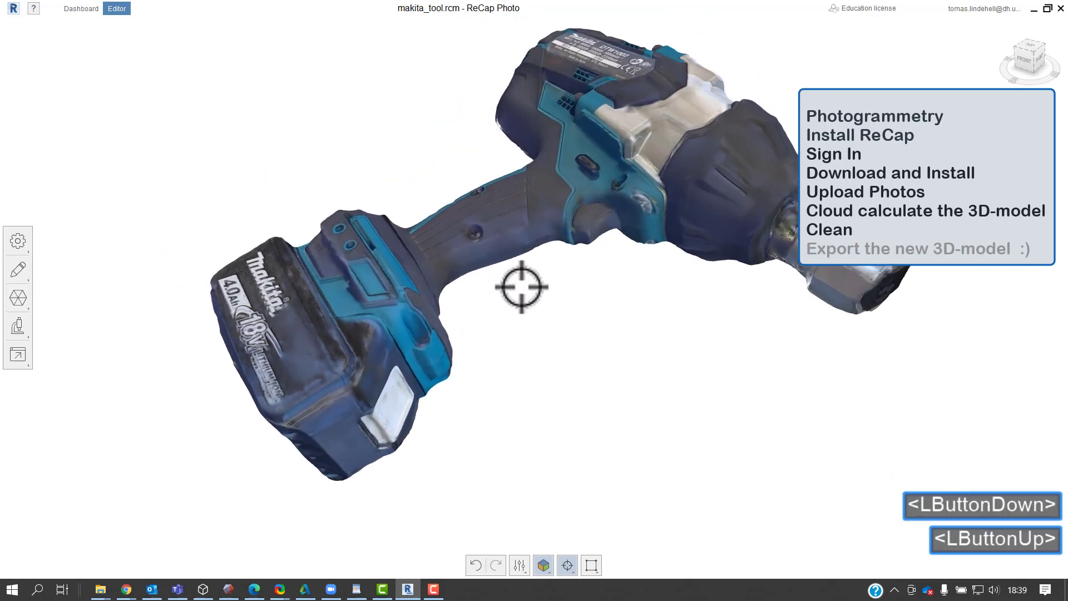
scroll(516, 300, up, 3)
scroll(515, 300, down, 3)
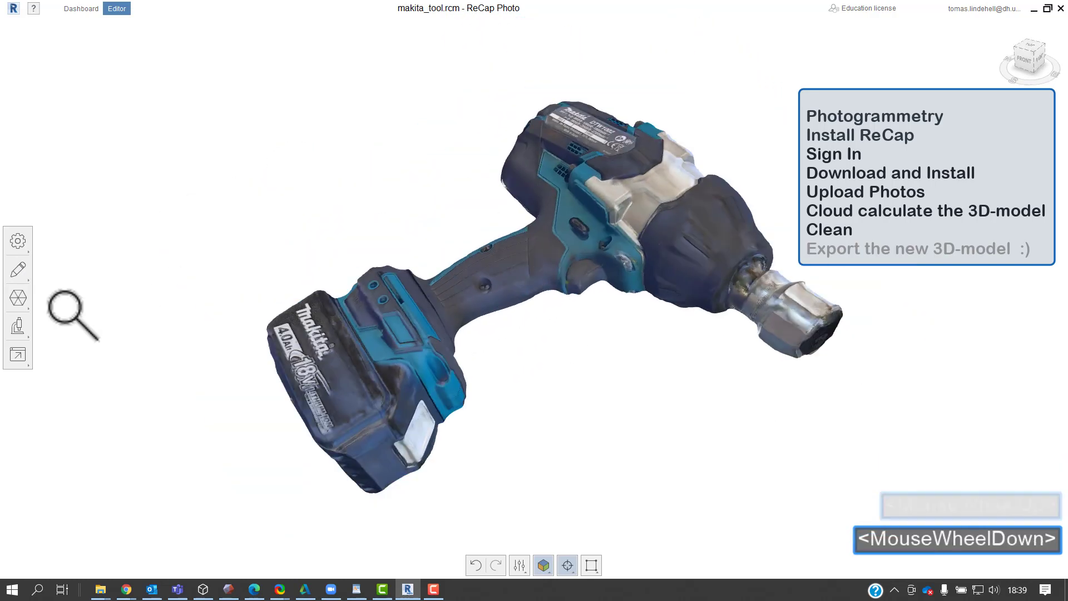
click(20, 242)
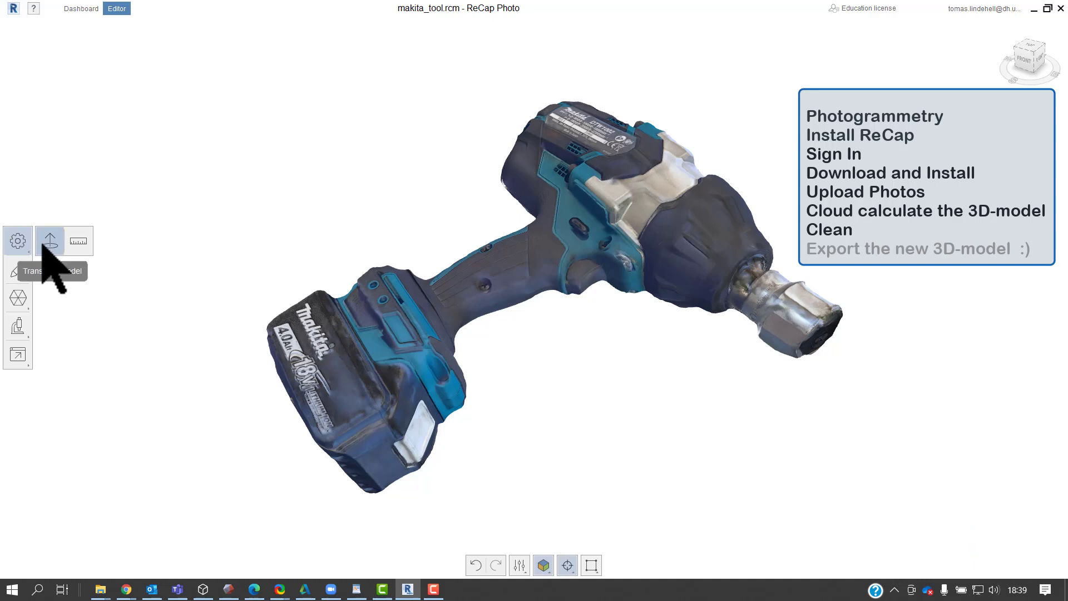
click(49, 242)
scroll(577, 292, down, 2)
scroll(440, 281, up, 3)
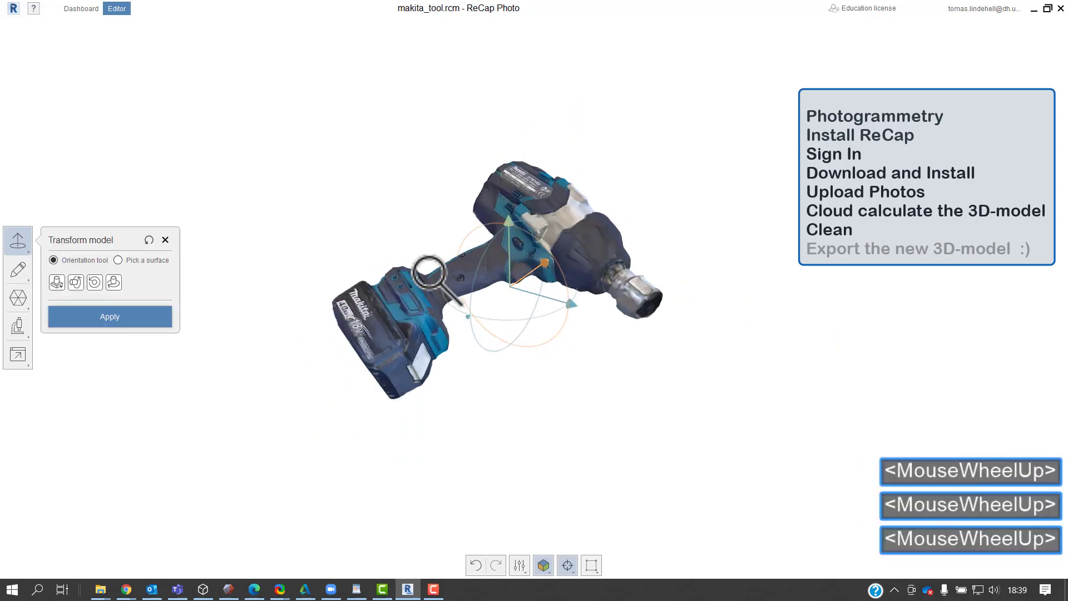
drag(509, 242, 498, 369)
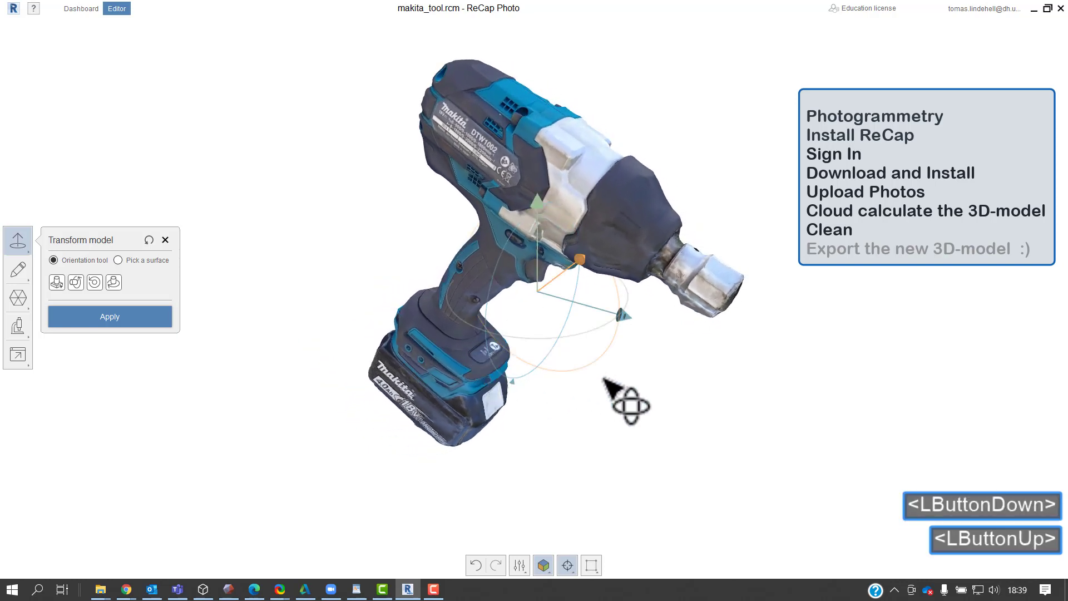
mouse_move(623, 298)
mouse_down()
mouse_move(613, 253)
mouse_move(624, 262)
mouse_move(616, 288)
mouse_up()
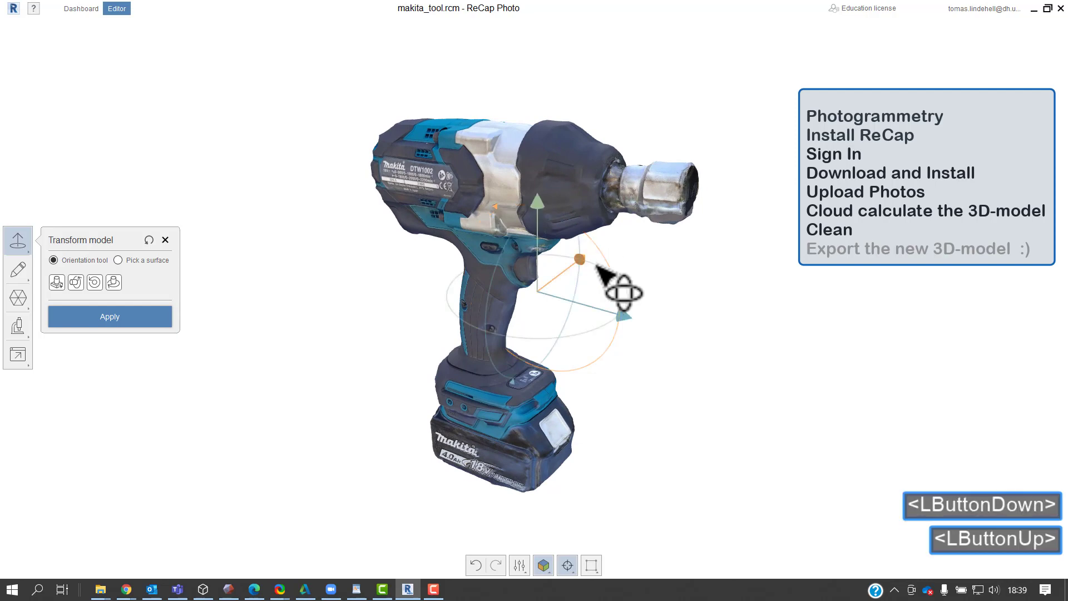
drag(549, 209, 556, 134)
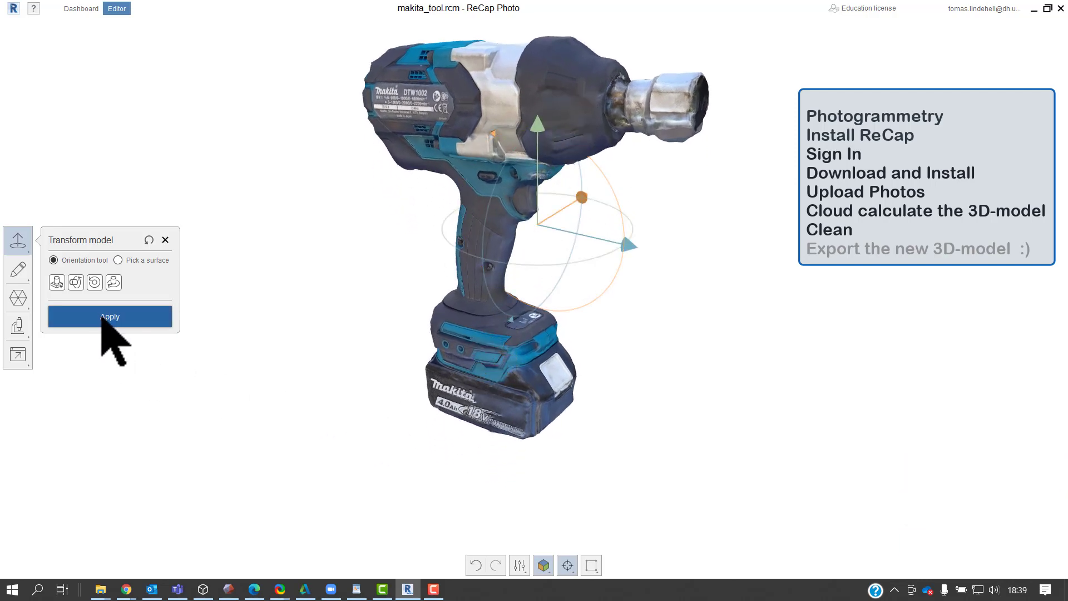
click(106, 316)
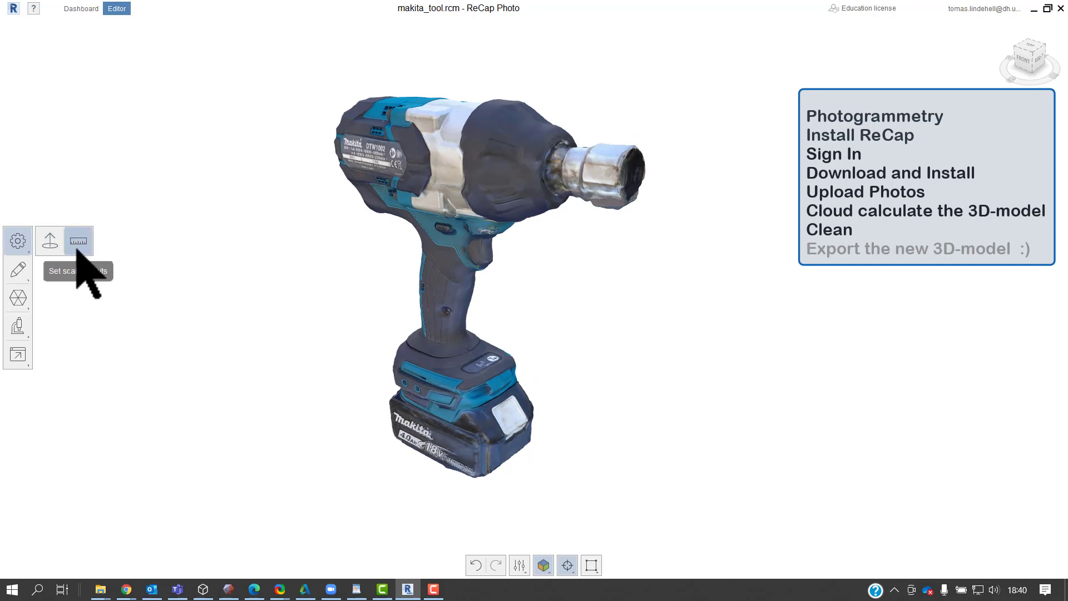
Choose millimetres as the model's units in Scale & units
click(77, 249)
scroll(290, 310, down, 3)
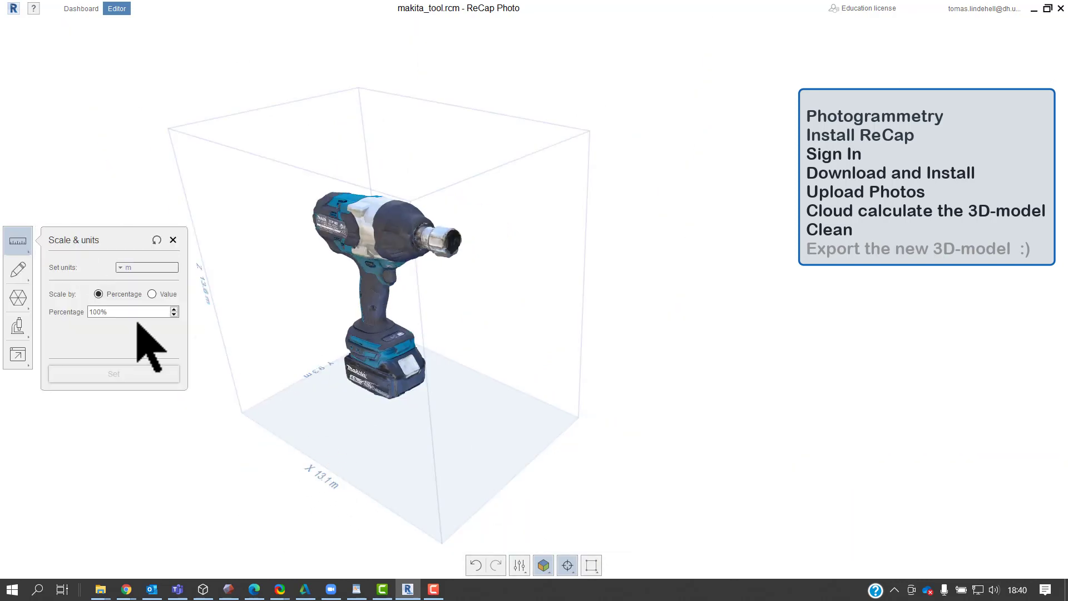
drag(233, 341, 293, 354)
right_drag(300, 344, 462, 320)
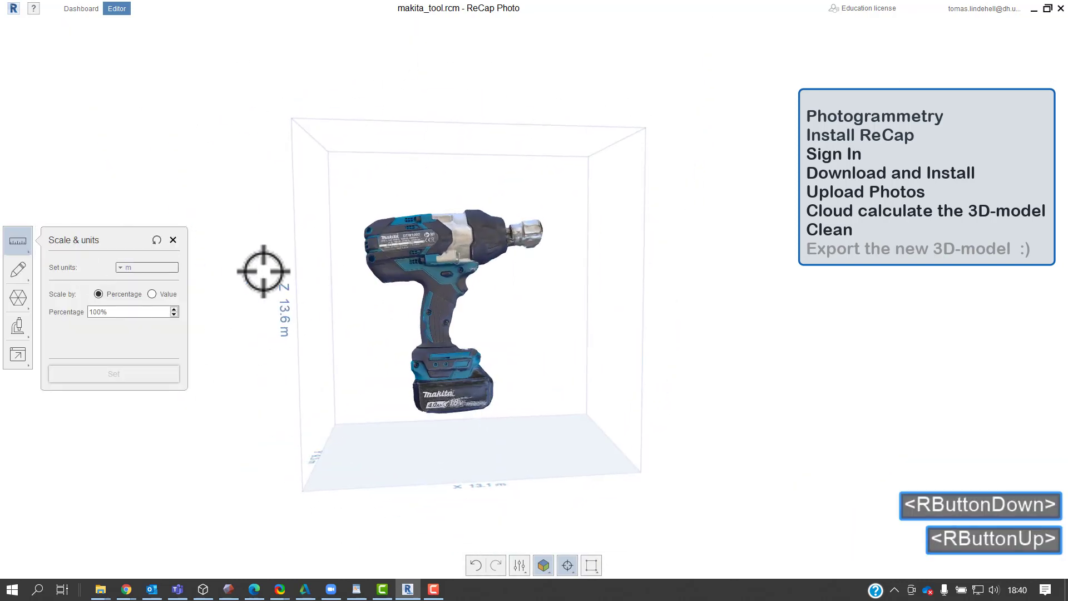
click(121, 267)
click(128, 285)
scroll(286, 309, up, 2)
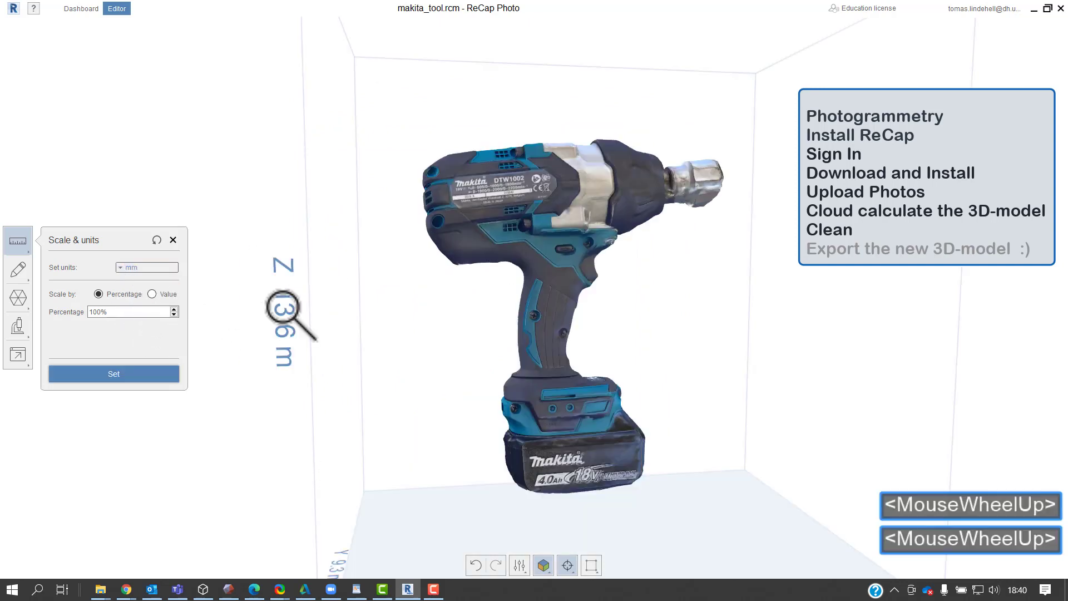
Scale the model by value with a Z height of 330 mm and apply the new scale and units
click(152, 294)
scroll(260, 310, down, 2)
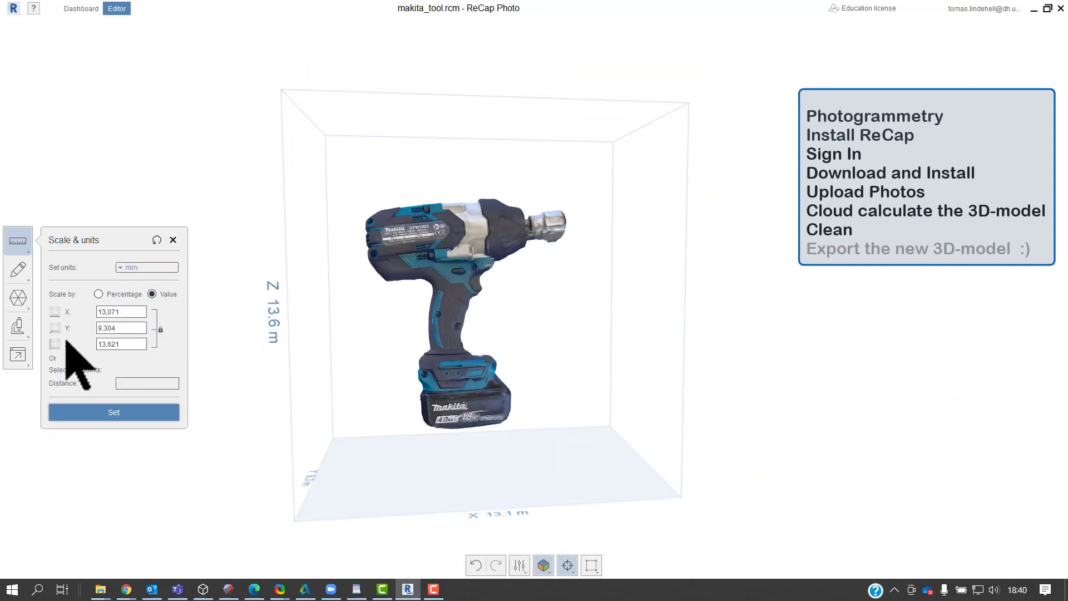
click(136, 344)
drag(137, 344, 106, 367)
text(33)
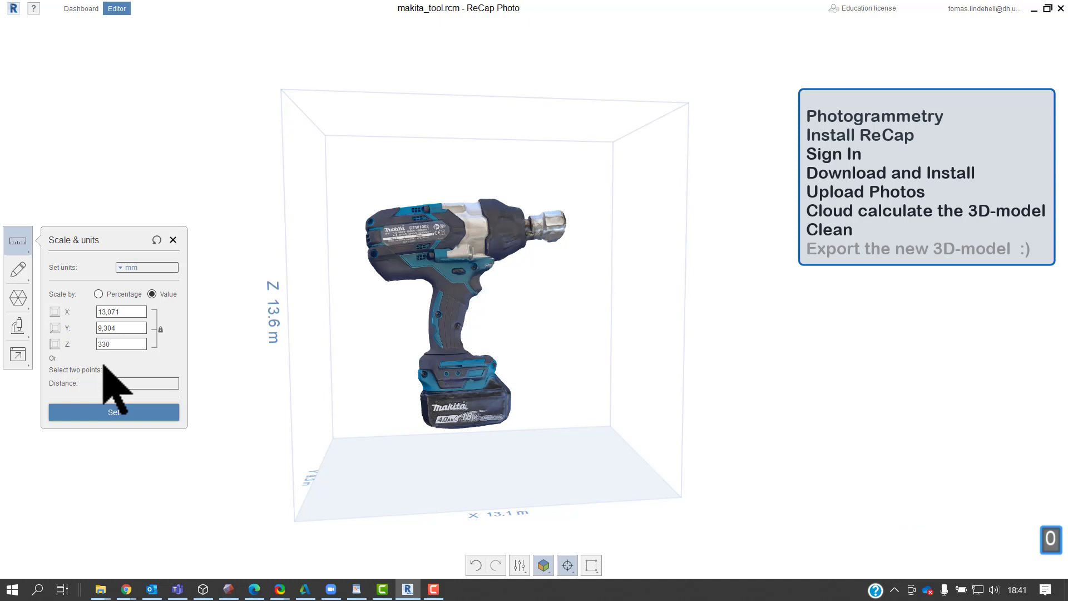
text(0)
key(Return)
click(135, 413)
scroll(601, 262, up, 3)
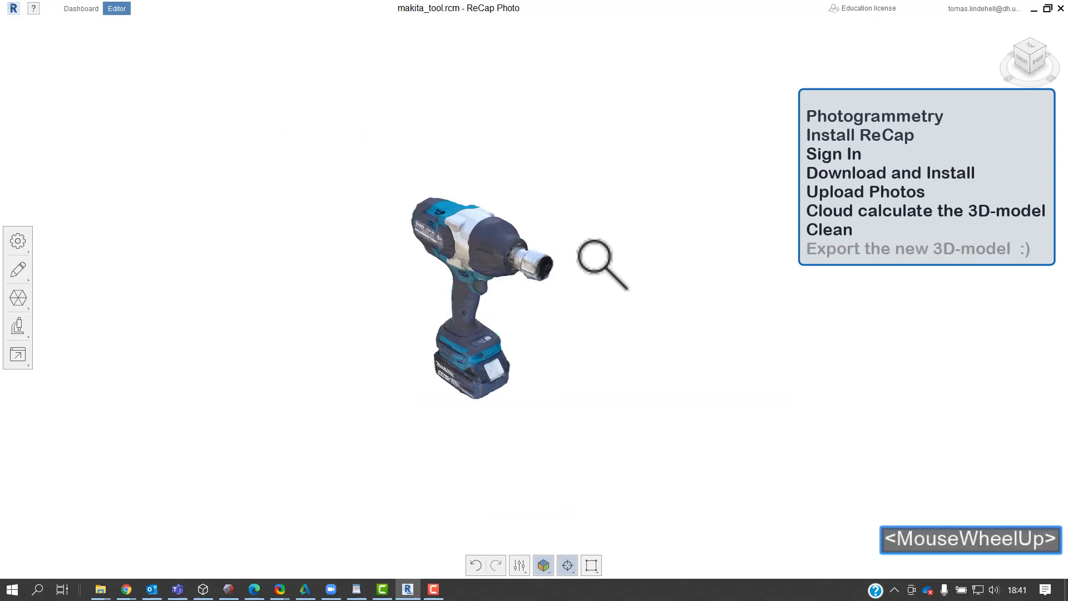
Centre the model on the scene origin with Transform model and apply the change
click(18, 241)
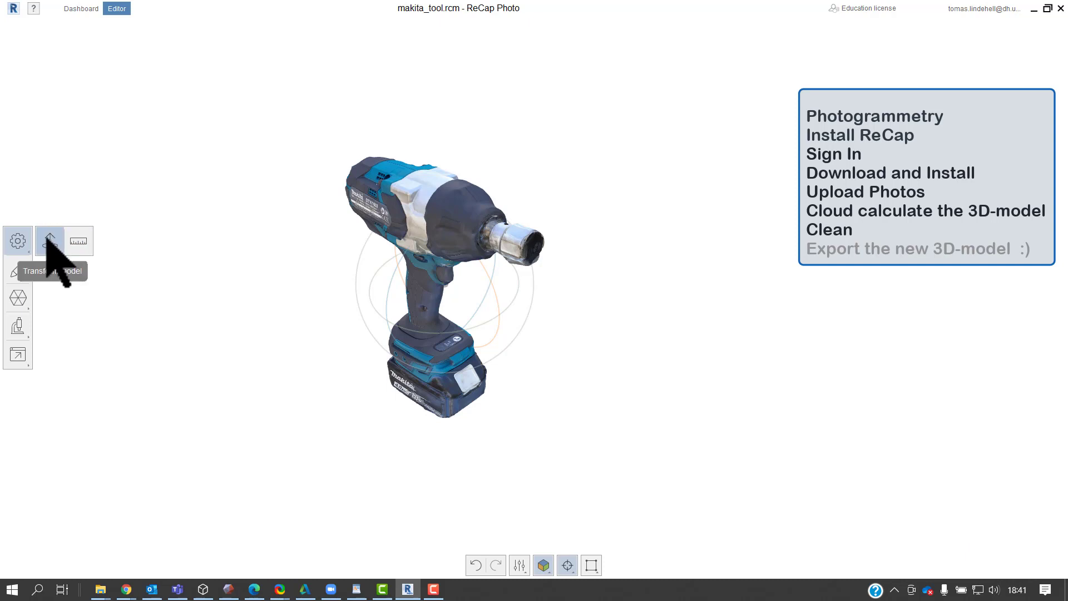
click(49, 238)
scroll(265, 357, down, 3)
middle_drag(455, 380, 526, 334)
click(458, 350)
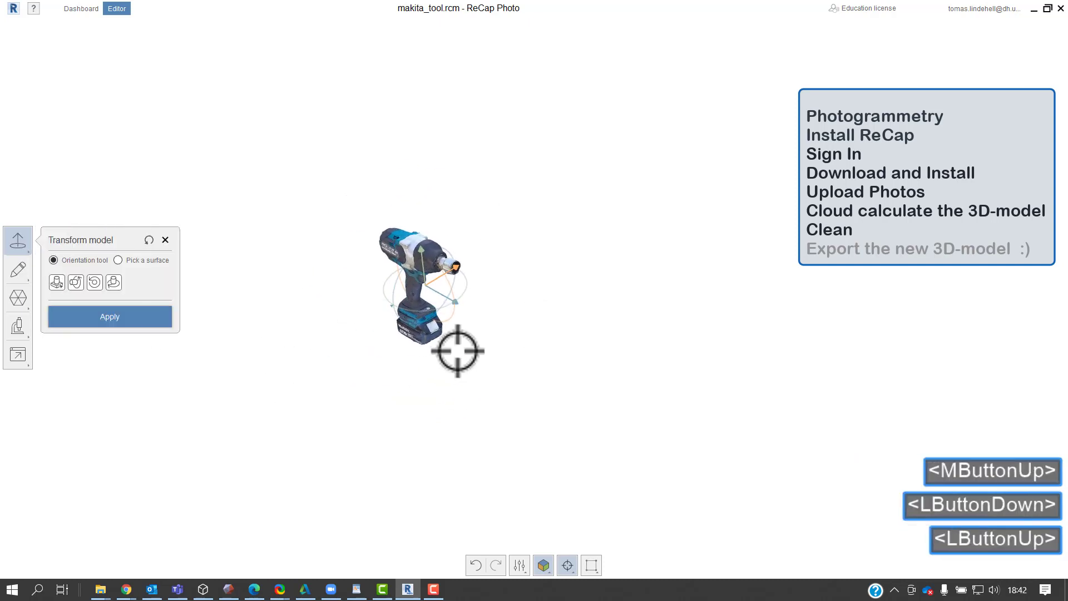
right_drag(458, 350, 311, 282)
drag(456, 264, 452, 256)
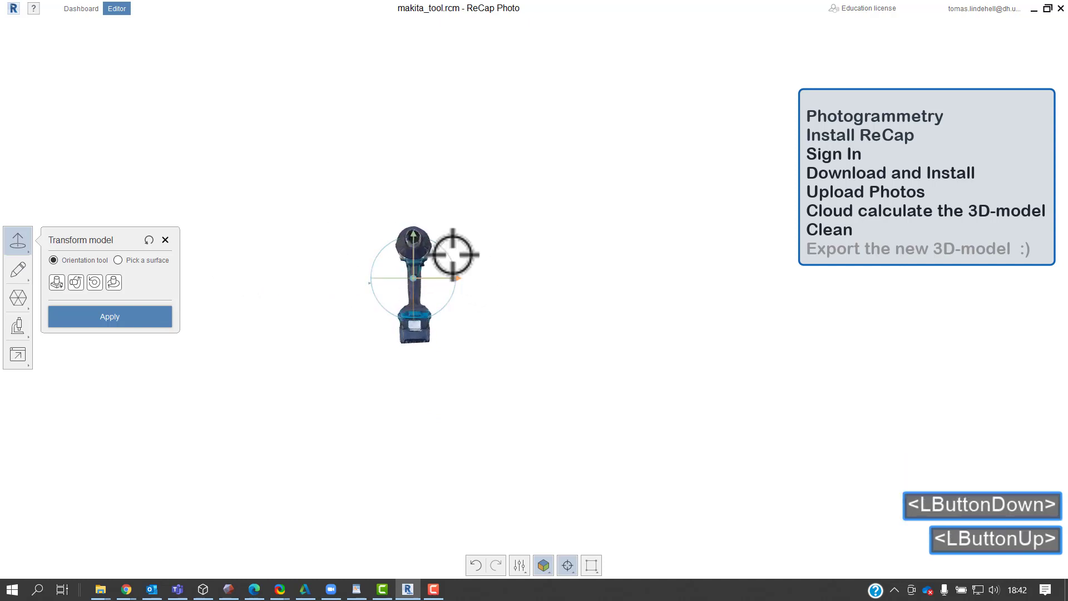
scroll(453, 256, up, 5)
click(348, 324)
right_drag(349, 324, 108, 384)
click(107, 383)
click(57, 282)
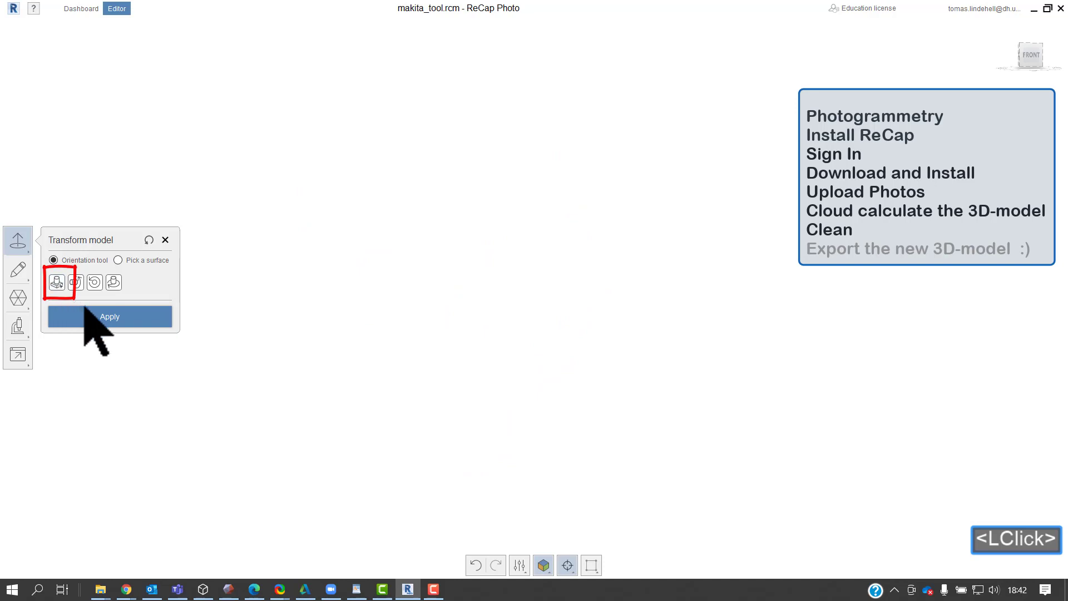
click(85, 307)
scroll(255, 341, down, 2)
scroll(399, 410, up, 1)
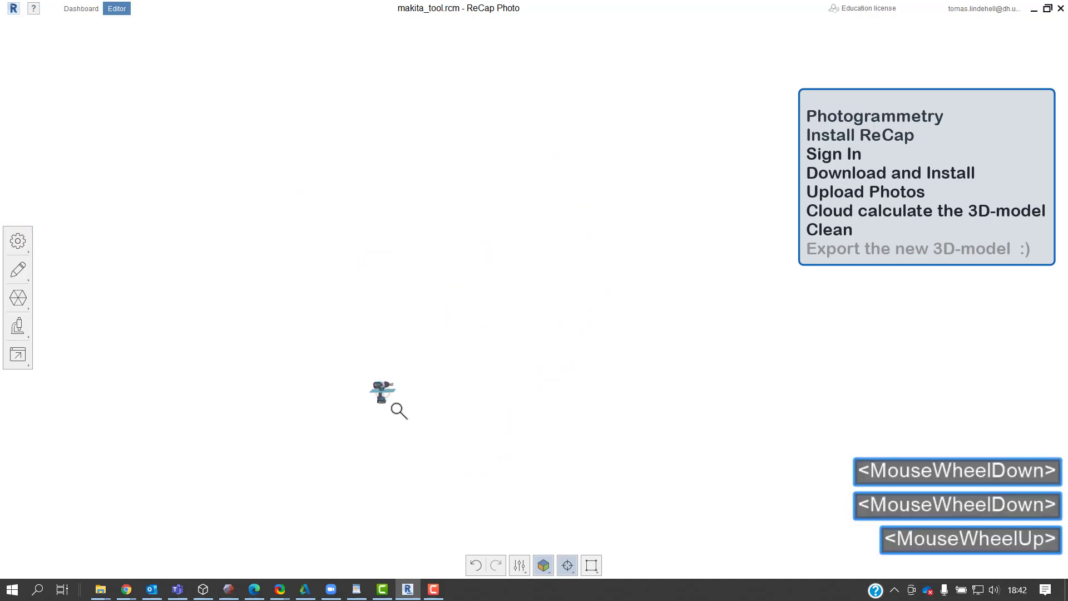
Examine from several angles how the model sits relative to the ground grid
scroll(398, 411, up, 12)
drag(433, 439, 465, 378)
right_drag(465, 379, 356, 362)
middle_drag(356, 362, 345, 400)
drag(344, 400, 317, 372)
drag(317, 372, 334, 394)
right_drag(334, 395, 356, 411)
middle_drag(356, 411, 447, 469)
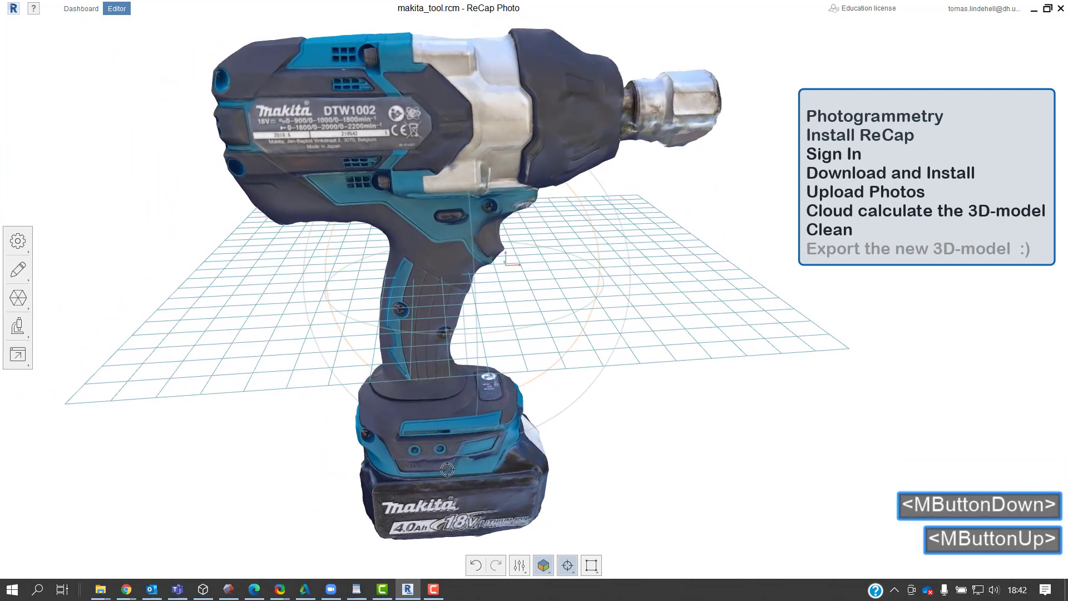
Raise the model vertically with Transform model until the battery base rests on the ground grid
click(23, 244)
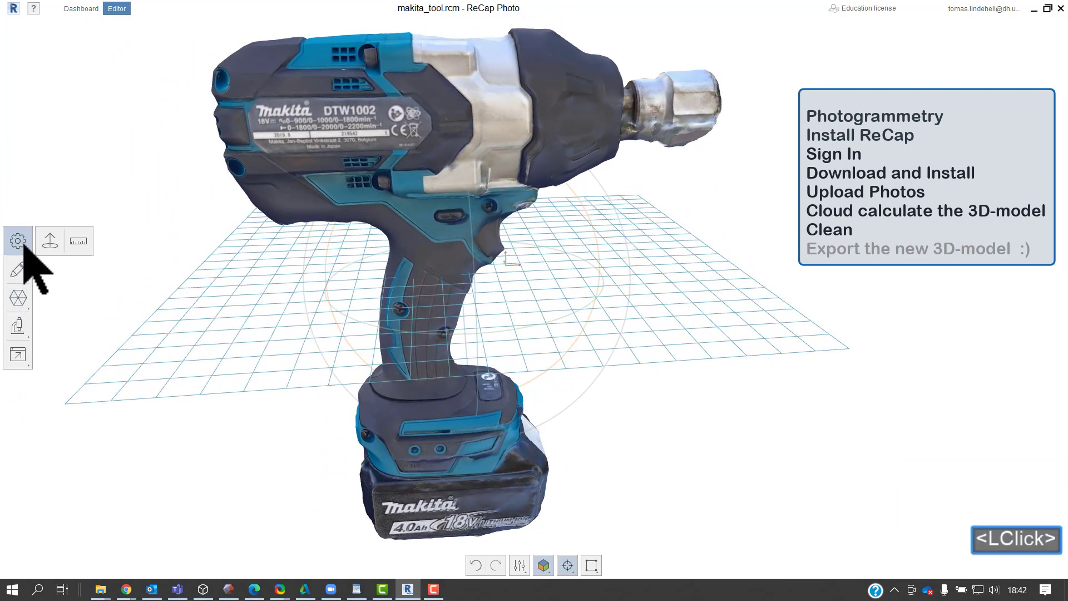
click(50, 243)
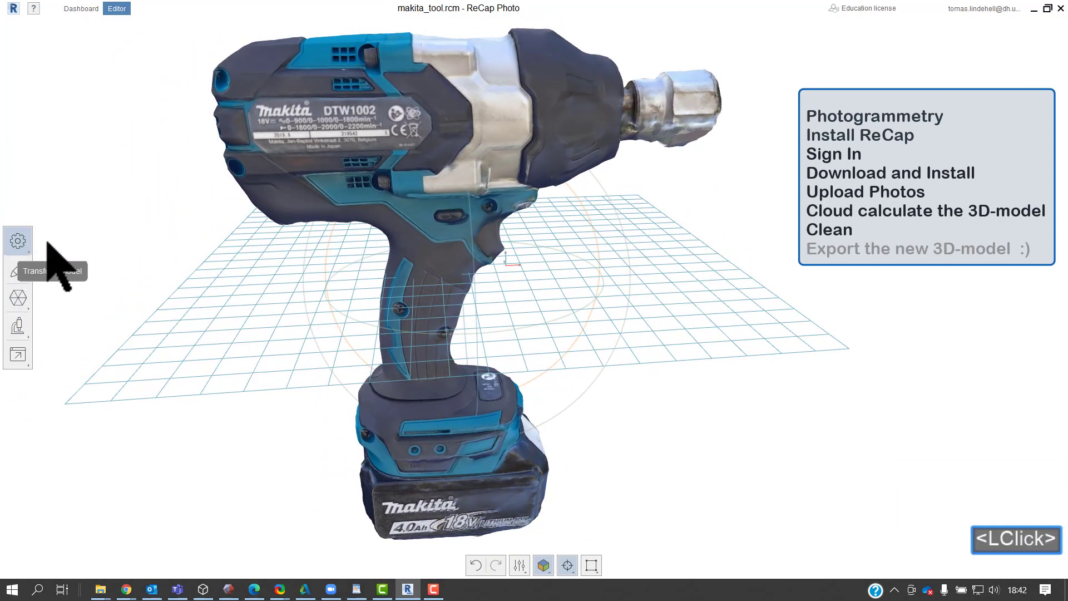
drag(517, 78, 556, 11)
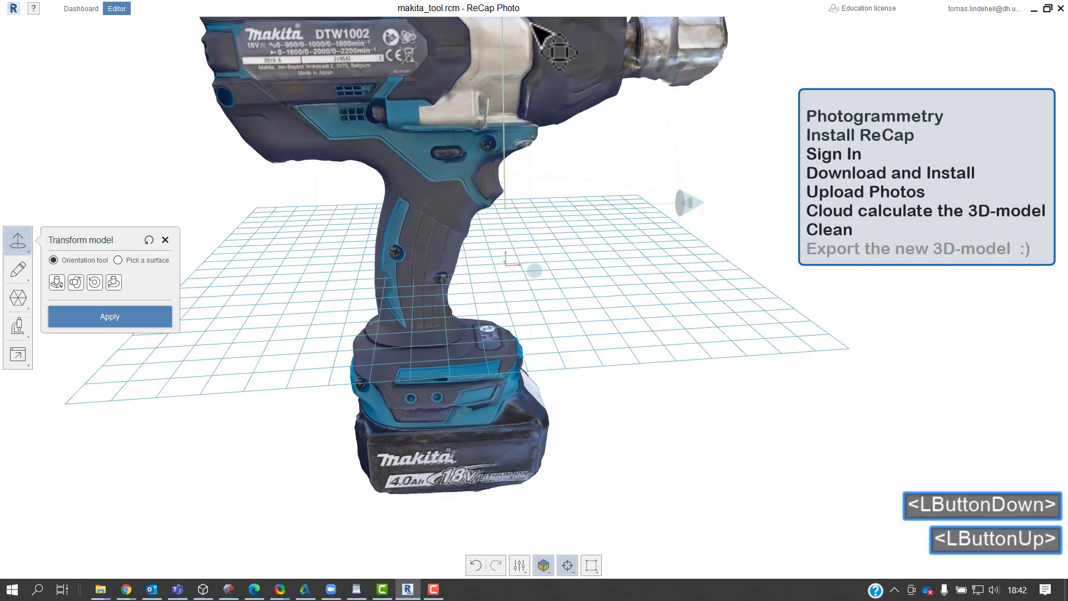
scroll(548, 311, down, 3)
drag(571, 357, 565, 386)
right_drag(565, 386, 555, 286)
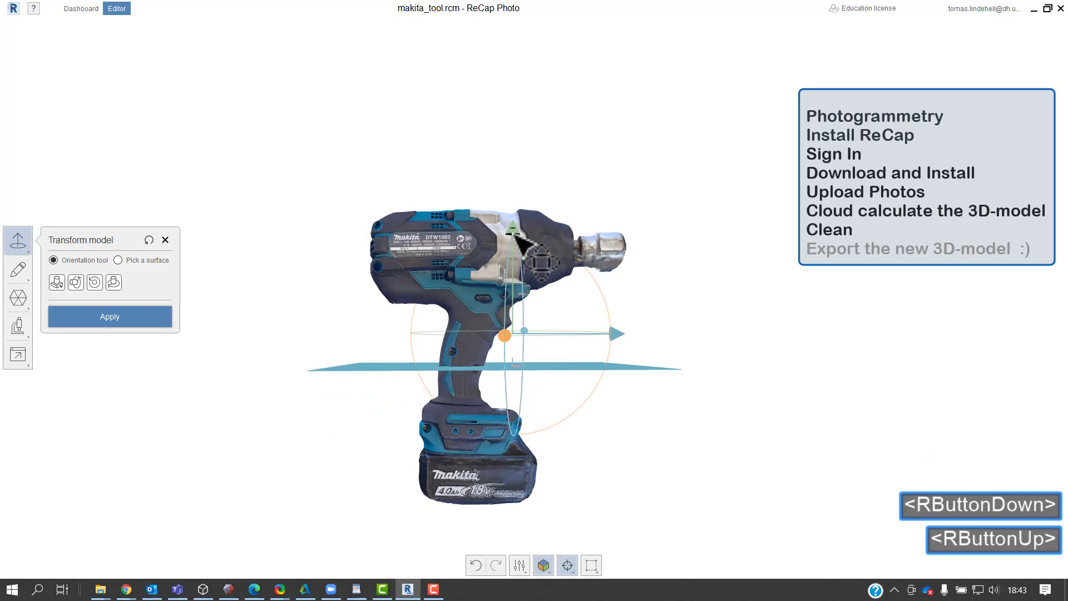
drag(512, 229, 524, 94)
Check from several angles how the battery base meets the ground grid, and apply the transformation
middle_drag(328, 371, 384, 336)
right_drag(384, 337, 234, 402)
right_drag(556, 412, 414, 417)
middle_drag(598, 334, 420, 338)
right_drag(556, 391, 678, 392)
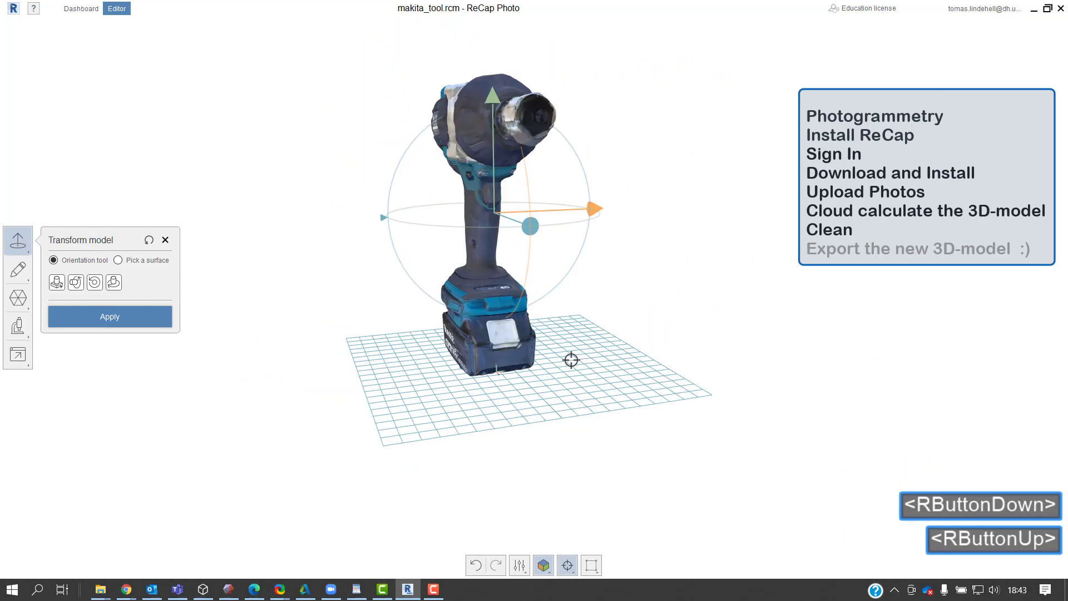
right_drag(569, 360, 640, 390)
scroll(645, 384, up, 4)
middle_drag(745, 356, 784, 462)
right_drag(639, 406, 628, 362)
middle_drag(584, 328, 571, 272)
click(116, 321)
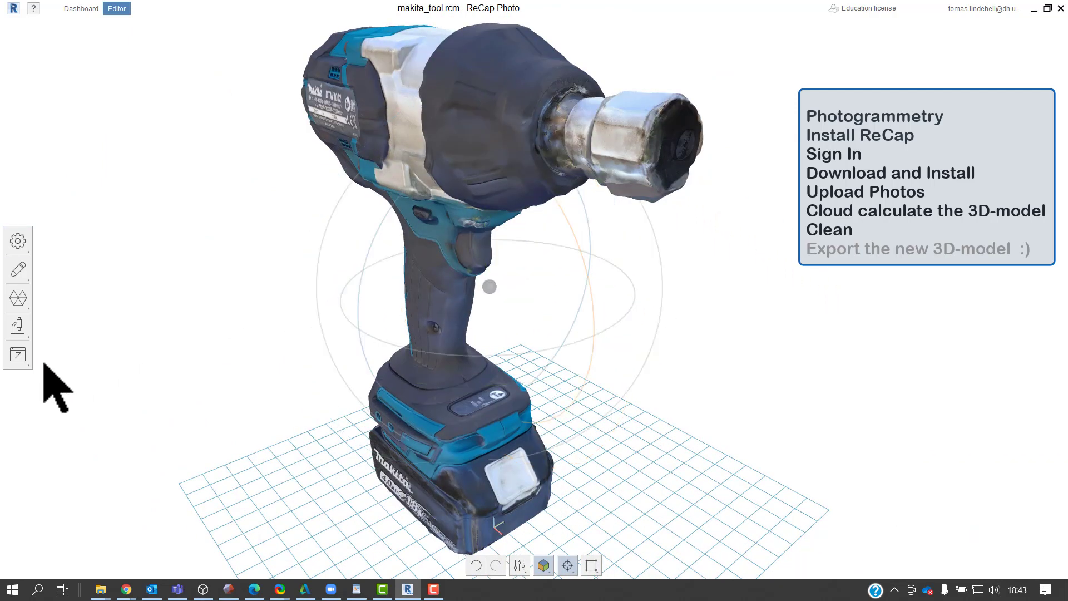
Open the video export settings, preview the turntable animation of the model and stop the preview
click(18, 355)
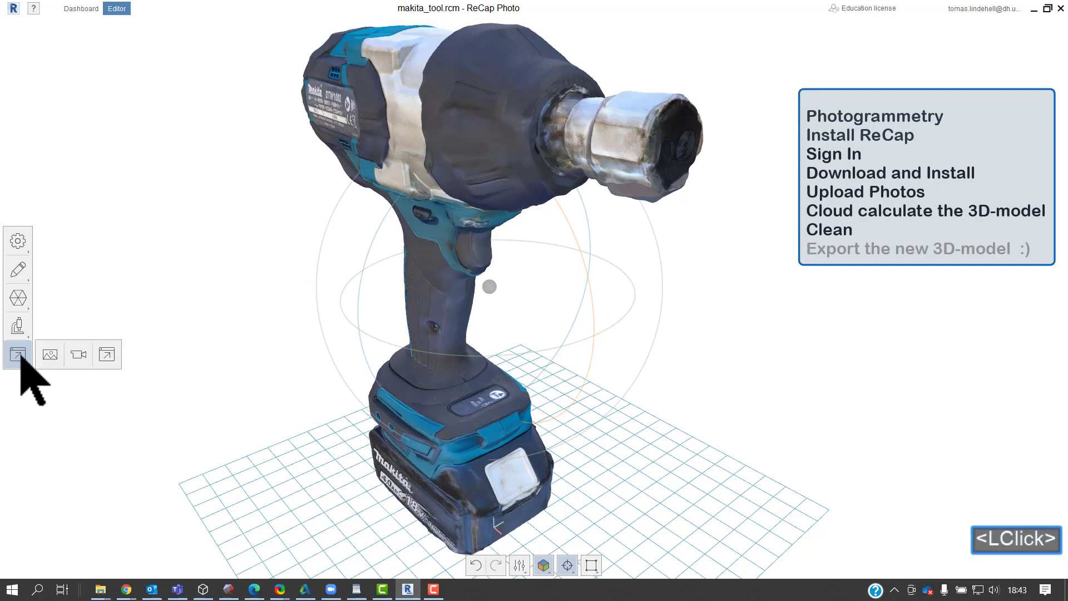
click(82, 354)
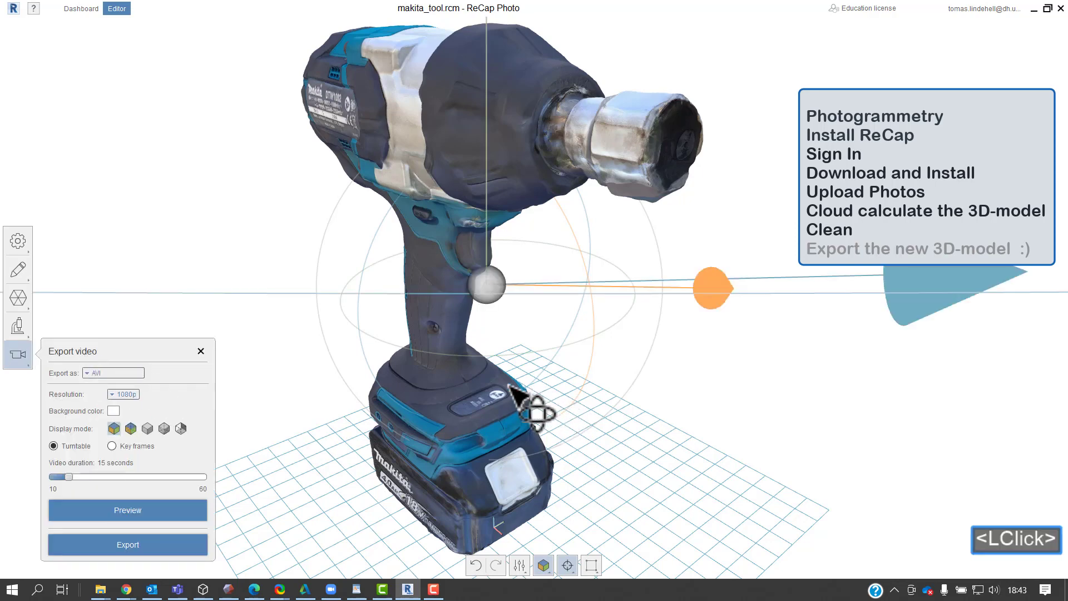
scroll(506, 387, down, 2)
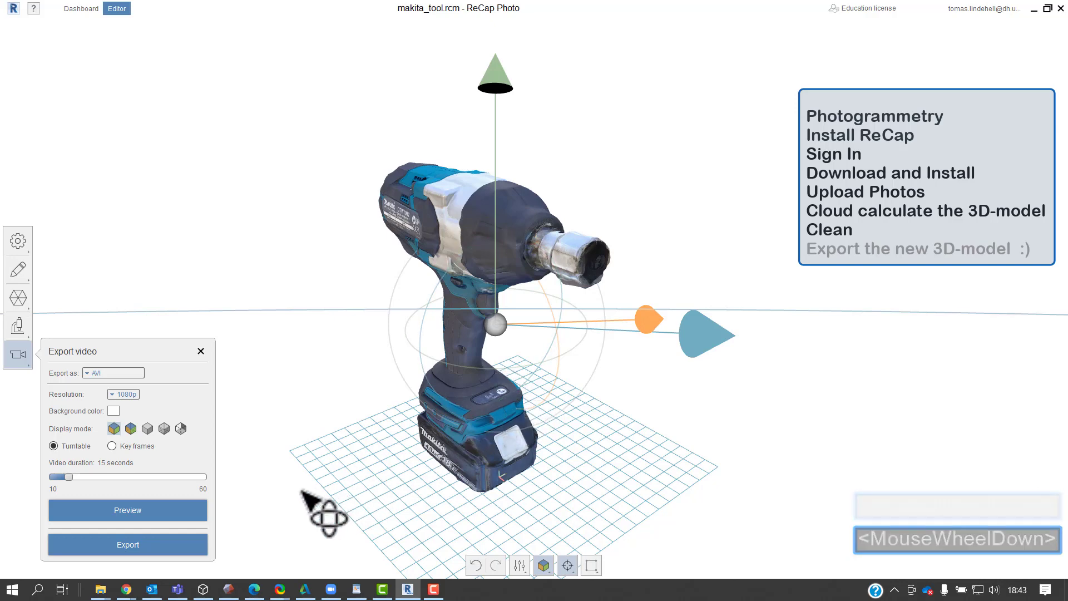
click(168, 510)
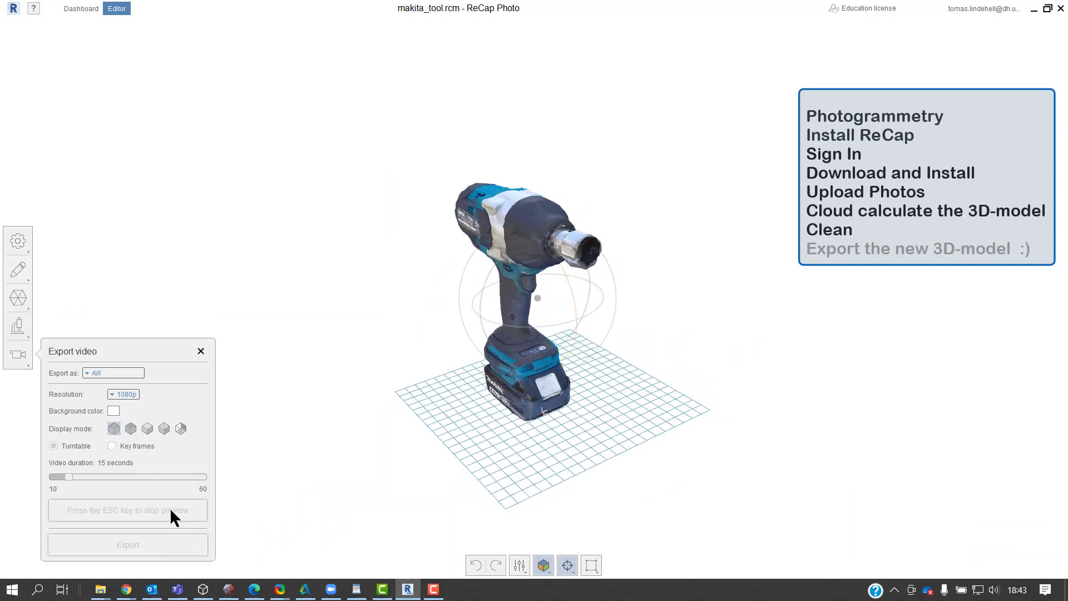
scroll(527, 332, up, 2)
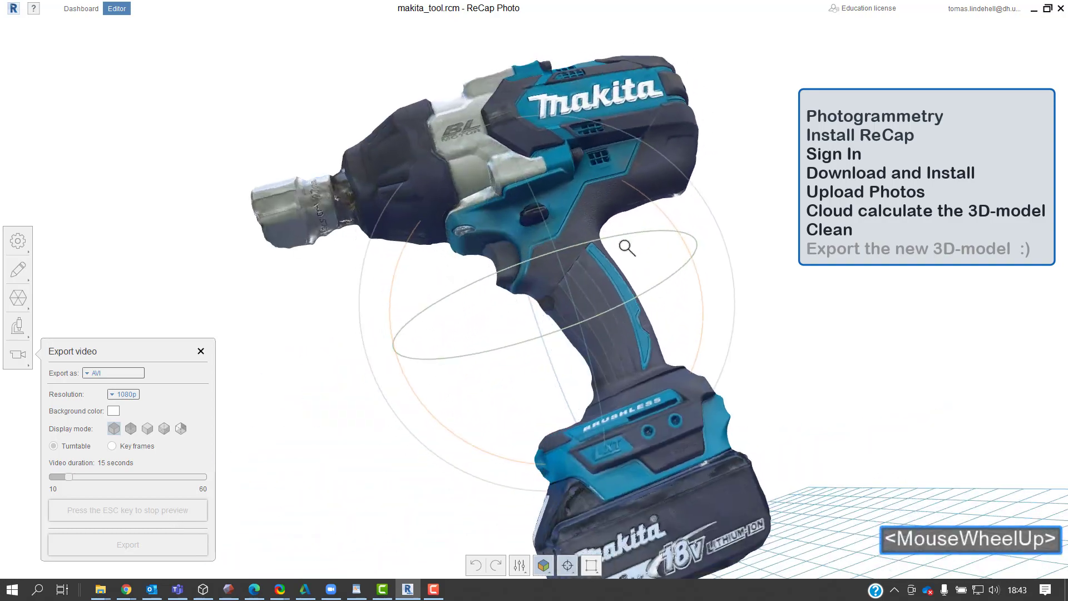
key(Escape)
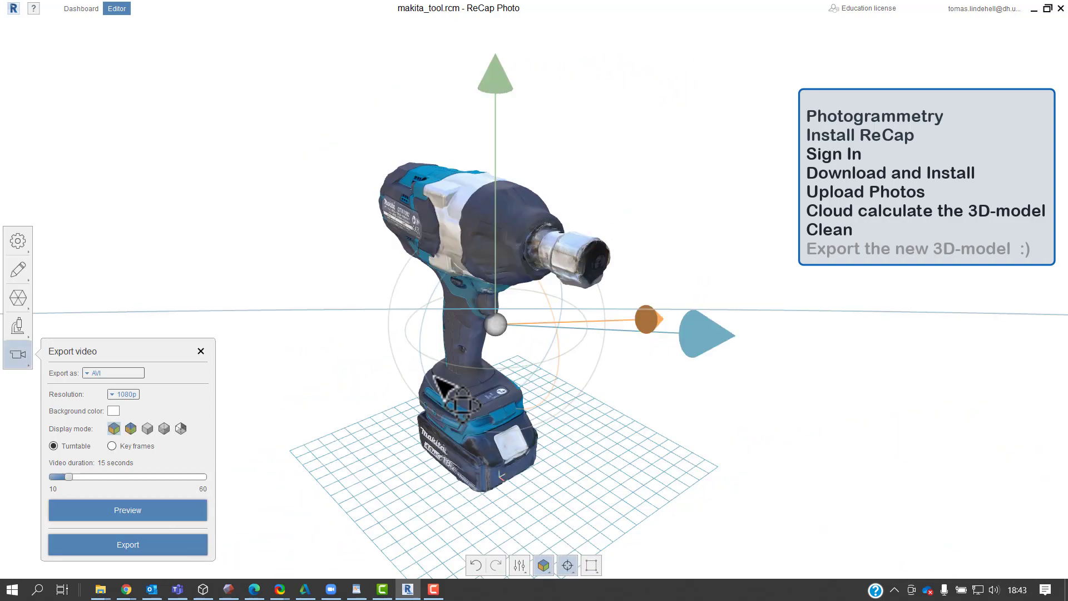
Export the turntable video in AVI format as Makita_Tool-1080p.avi into a new folder named Movie
click(88, 374)
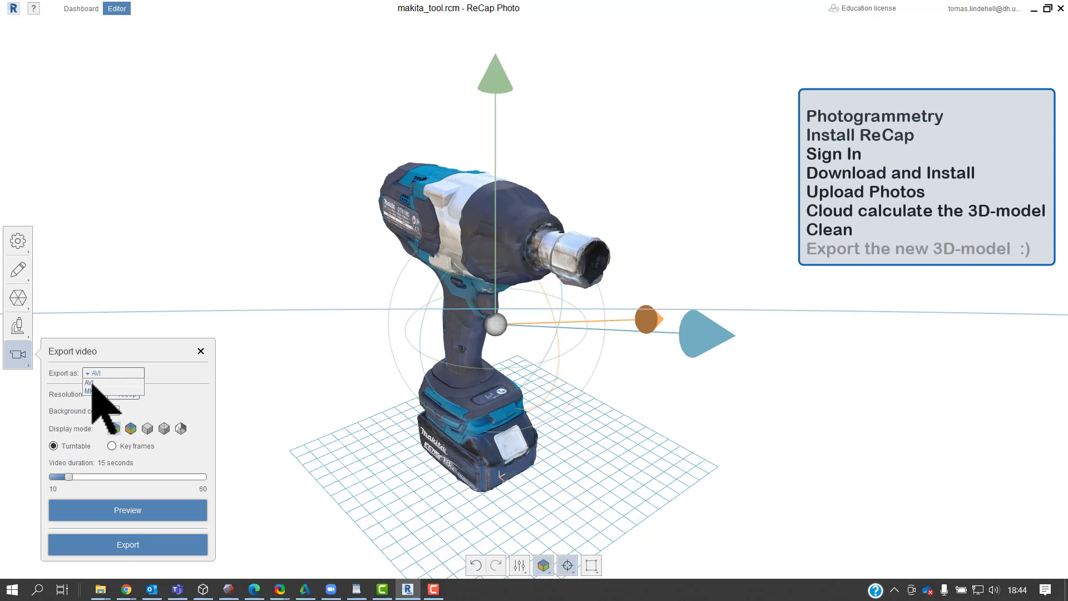
click(92, 386)
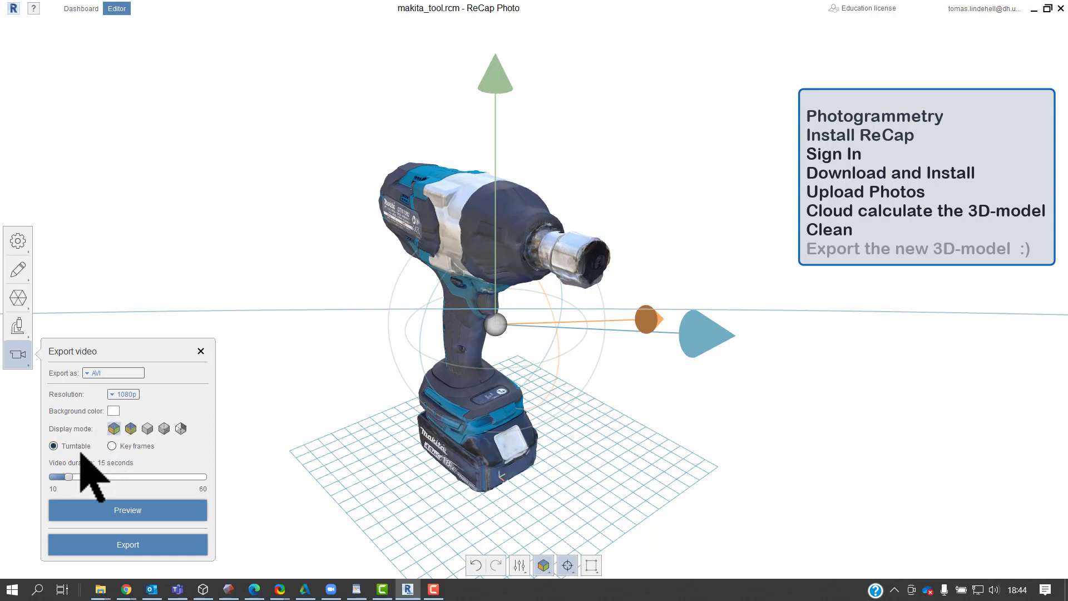
click(130, 541)
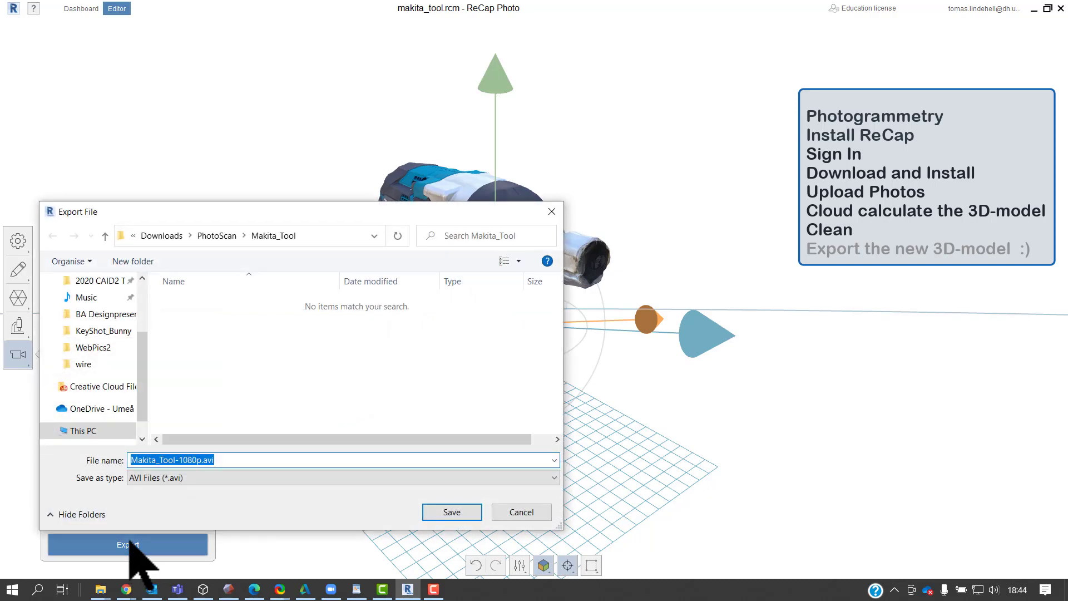
click(144, 264)
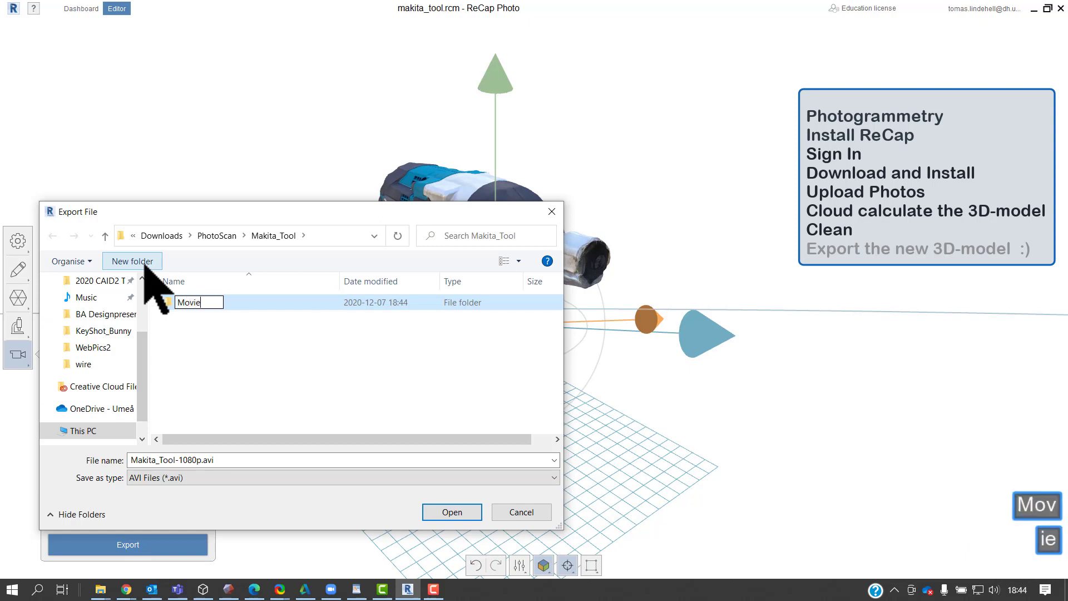
double_click(245, 303)
click(436, 510)
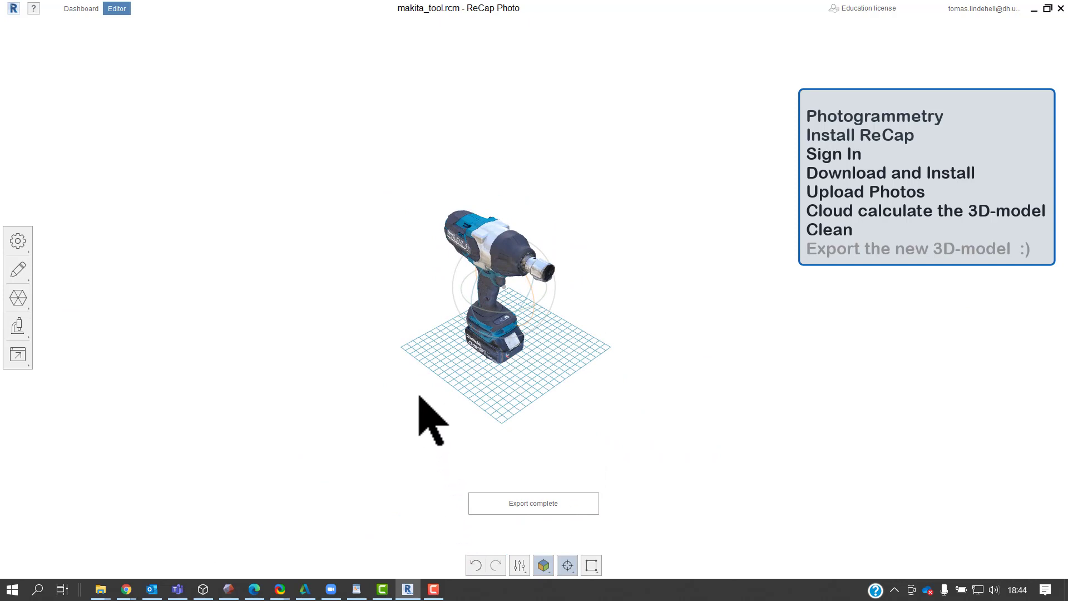
Set up the advanced model export as OBJ(Quads) with a target face count of 20000
click(17, 355)
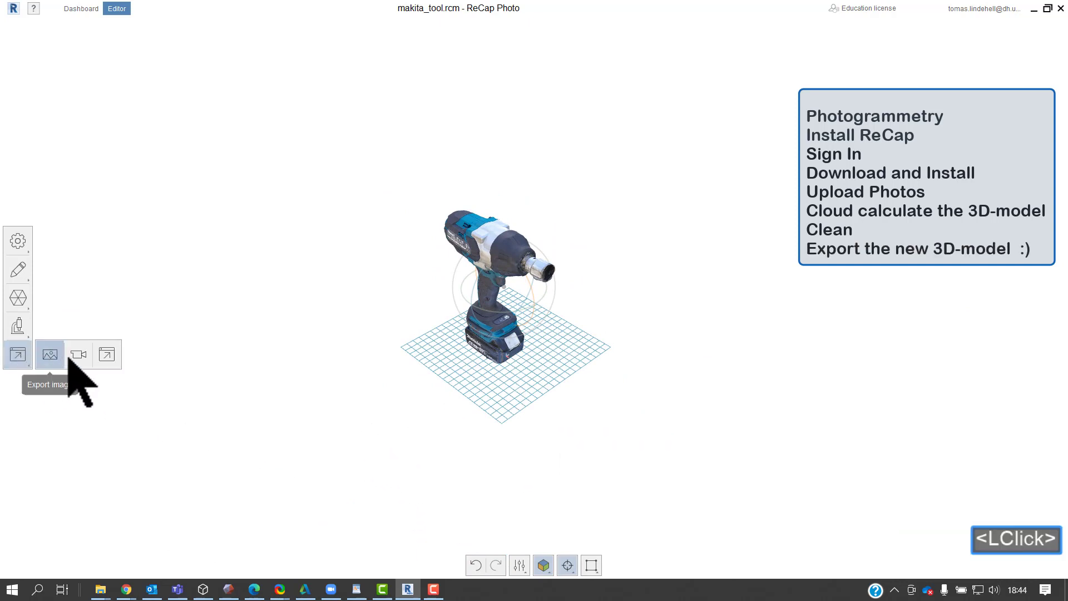
click(106, 354)
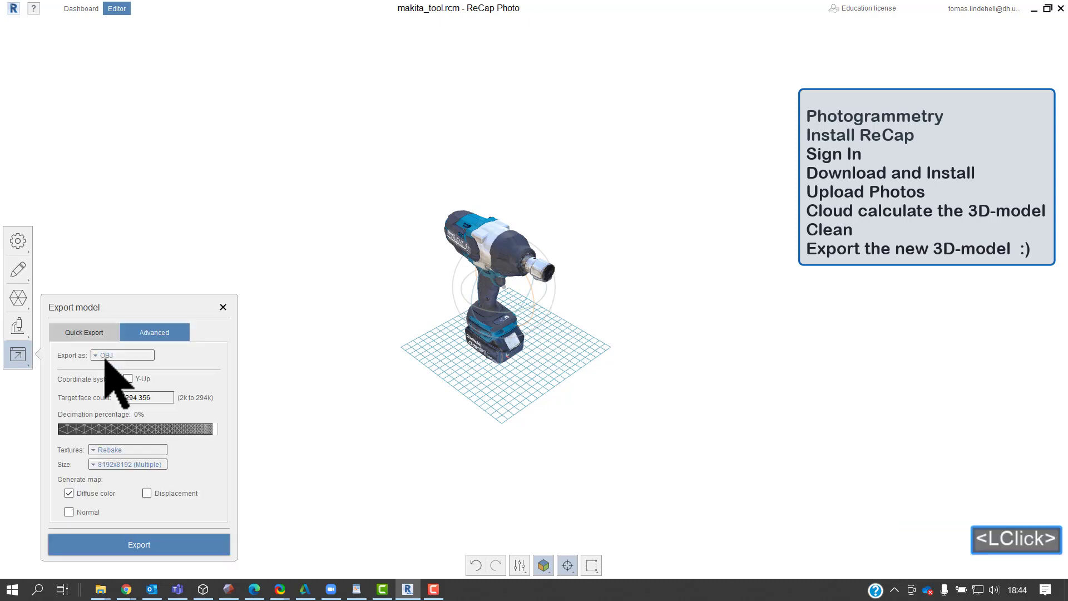
click(96, 356)
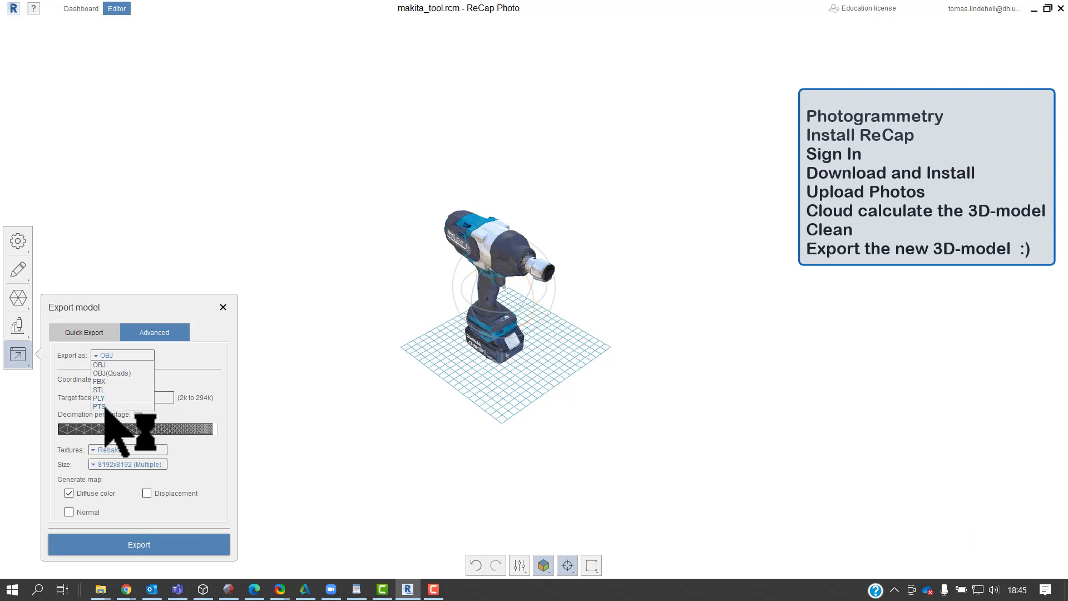
click(111, 373)
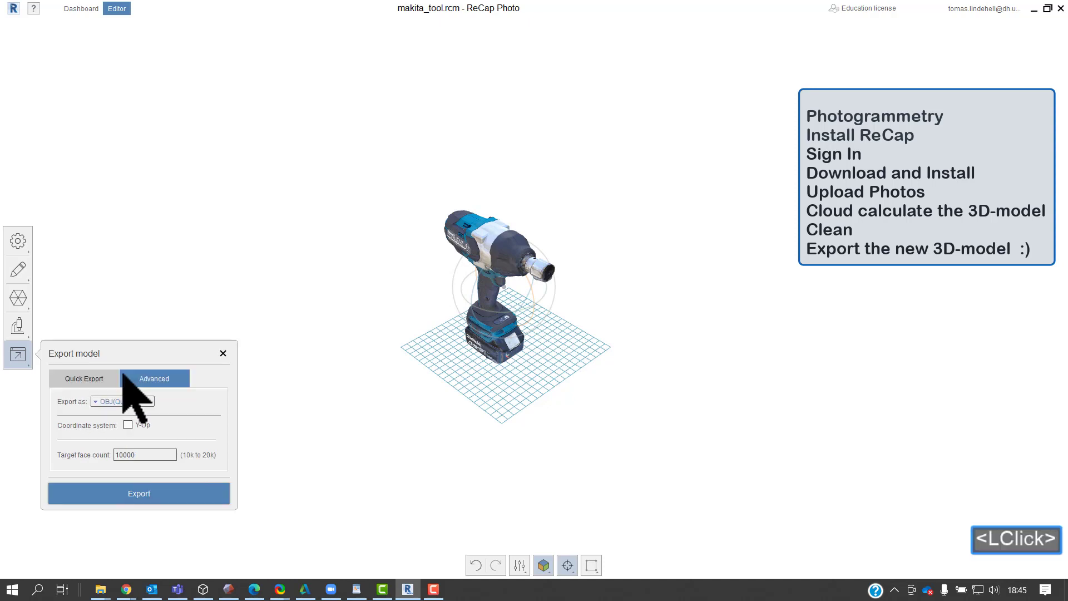
click(120, 454)
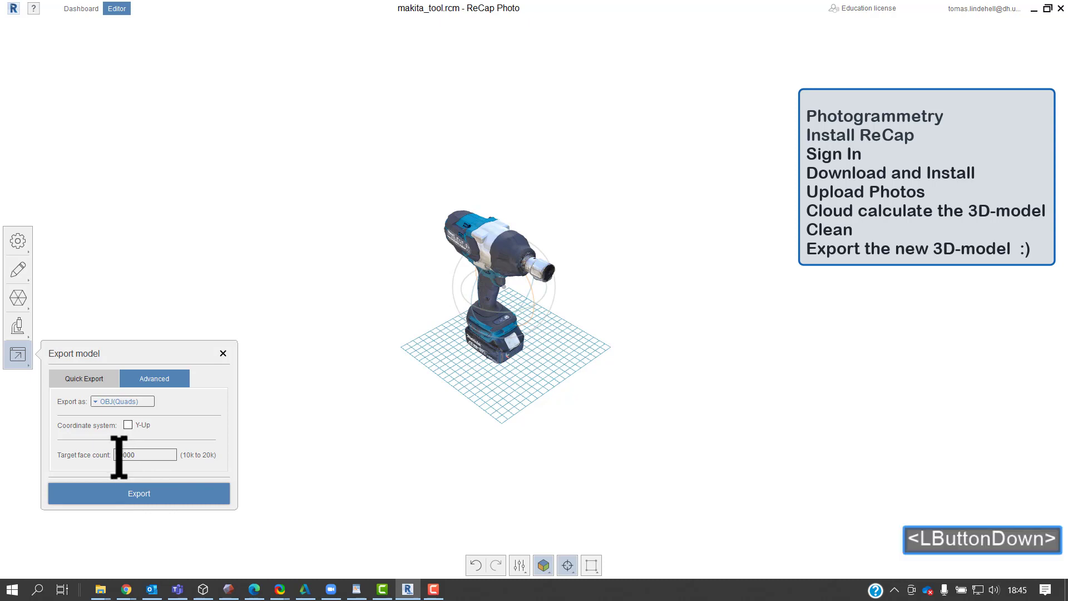
key(BackSpace)
text(2)
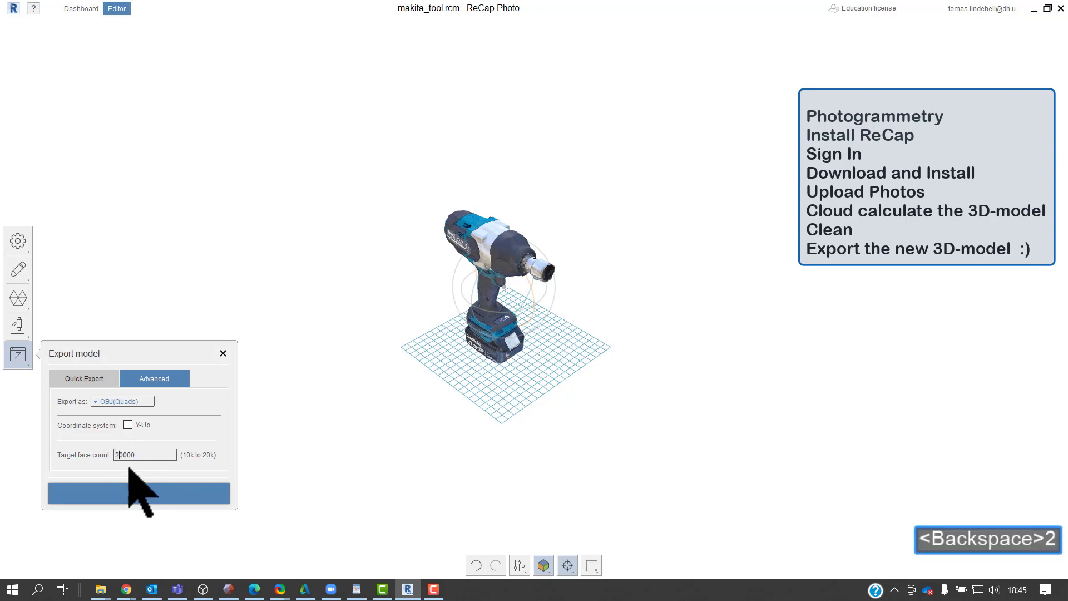
click(152, 382)
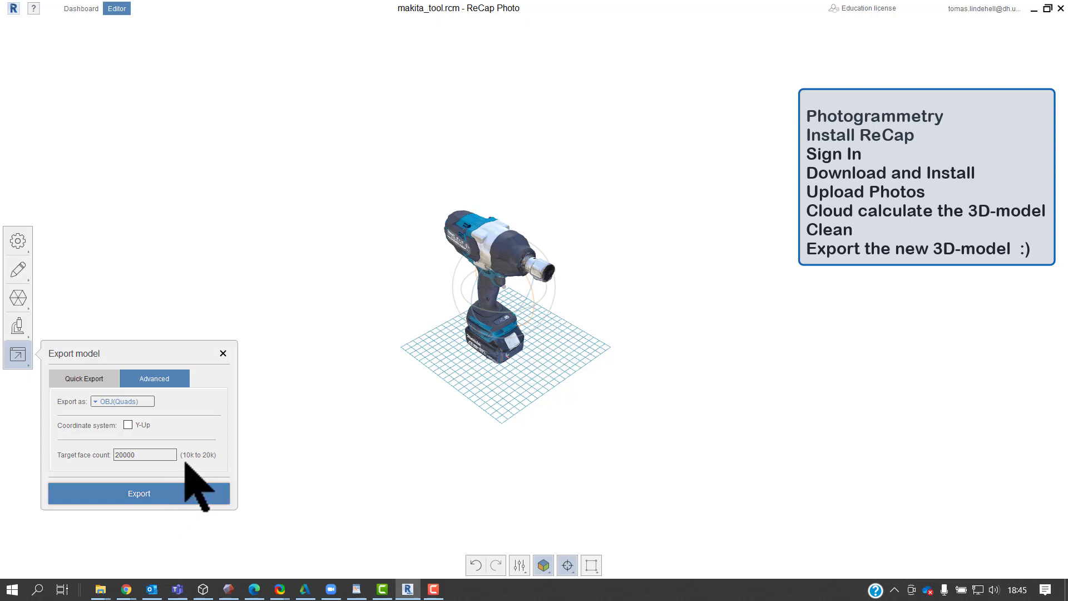
Export the model as Makita_Tool.obj into a new folder named 3D-model inside Makita_Tool
click(149, 491)
click(137, 261)
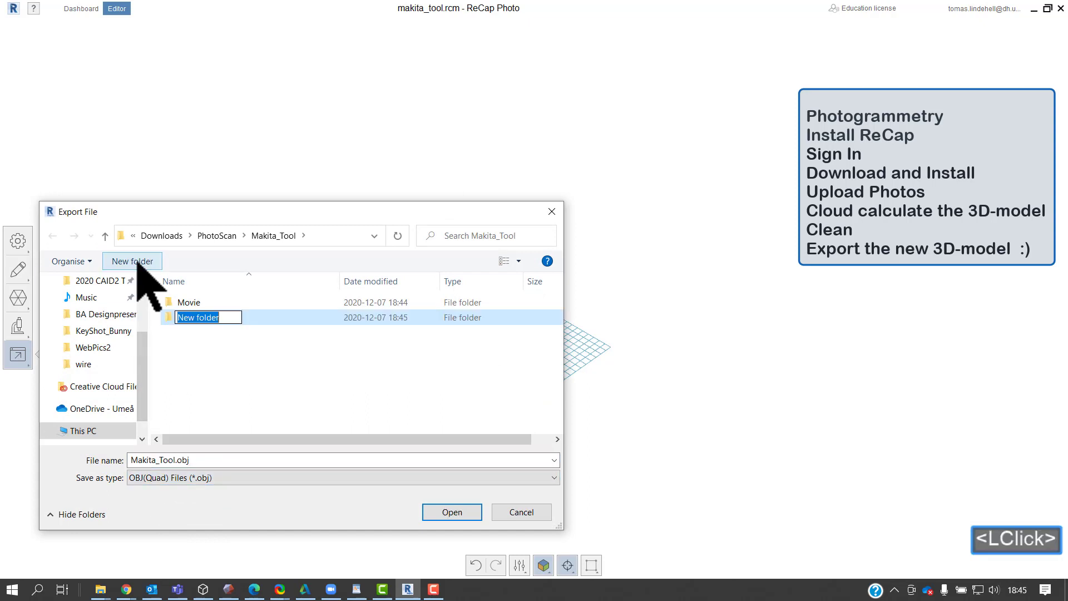
text(3D-model)
key(Return)
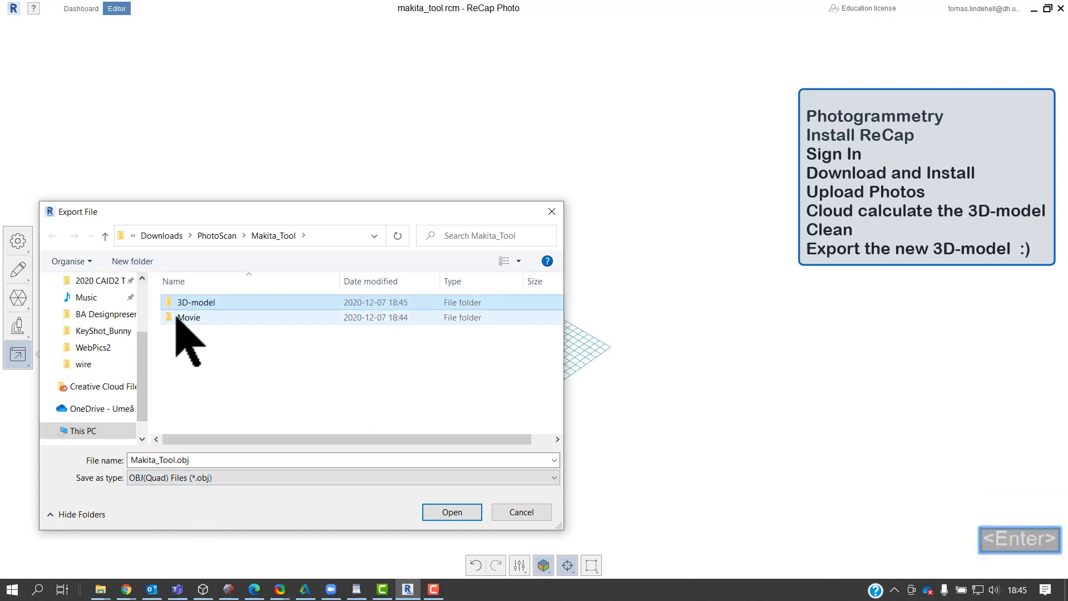
double_click(183, 302)
click(452, 512)
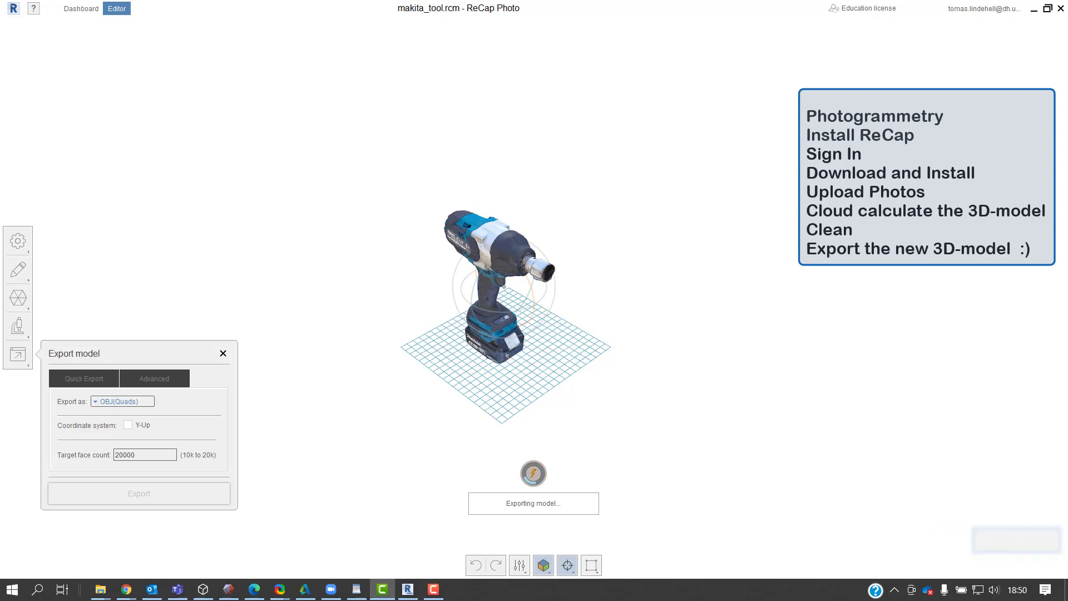
text(300)
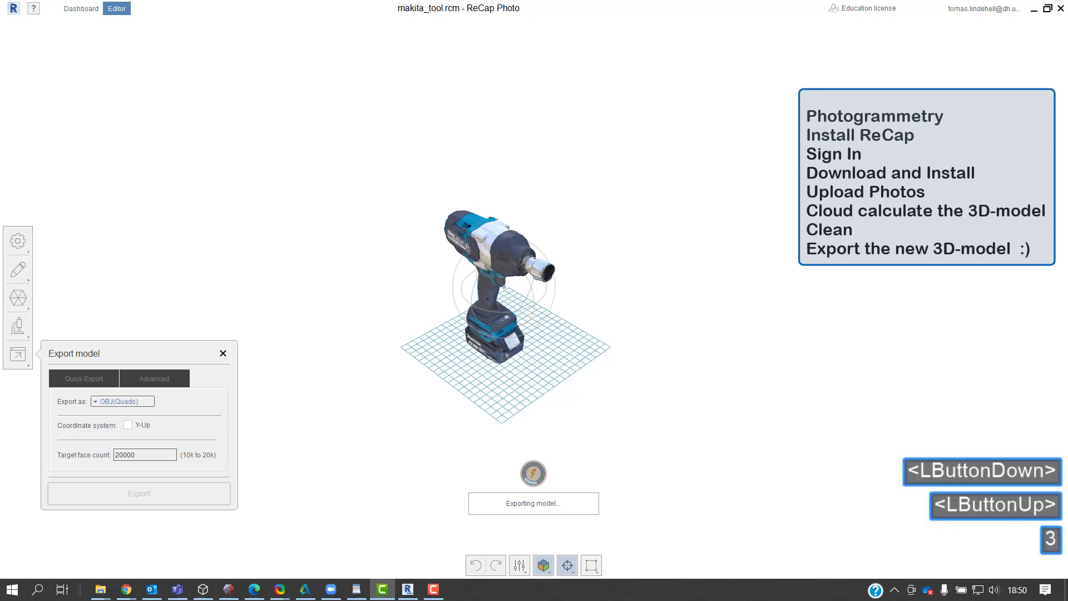